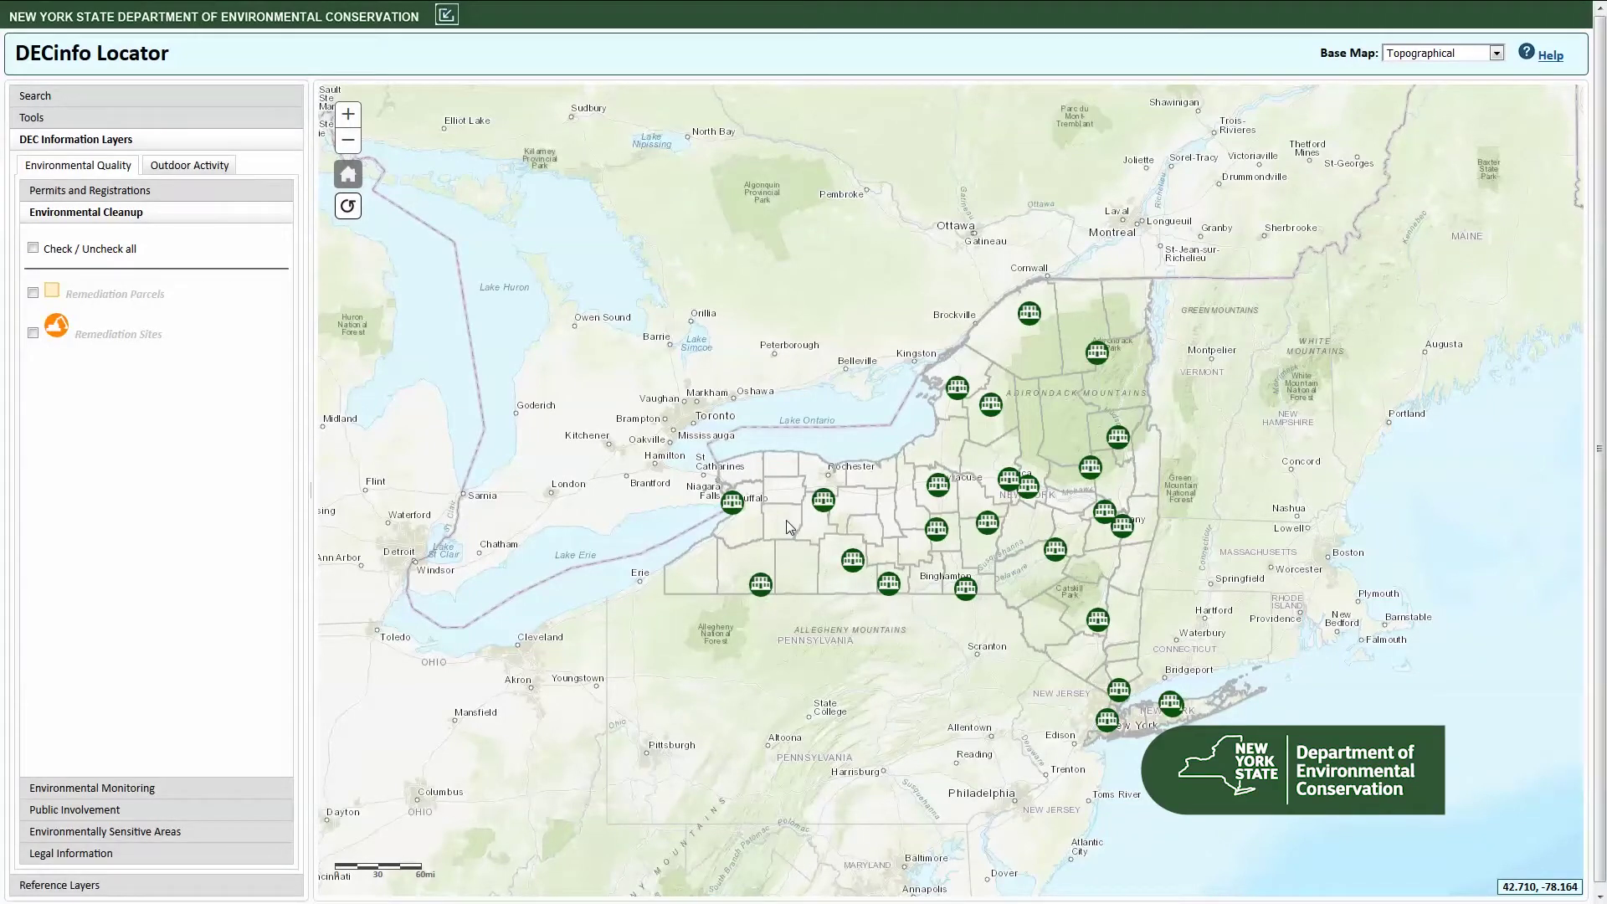
Expand the Search by Location panel and begin entering an address
click(136, 106)
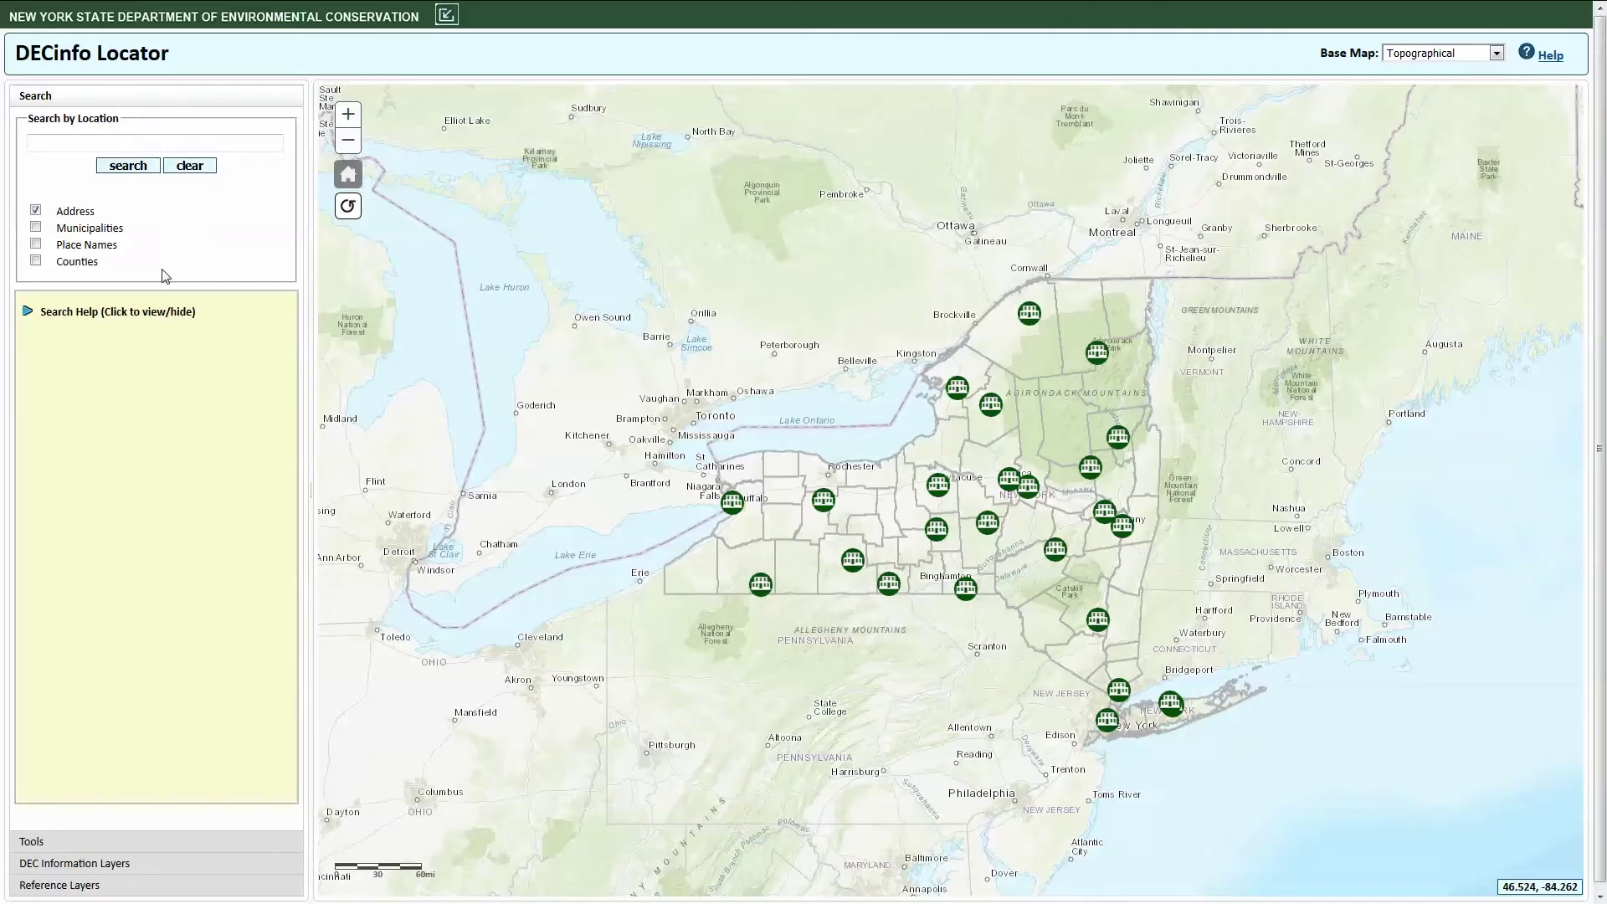
click(52, 143)
Locate 625 Broadway, Albany, NY 12207 and open the DEC Information Layers list
text(625 Broadway, Alba)
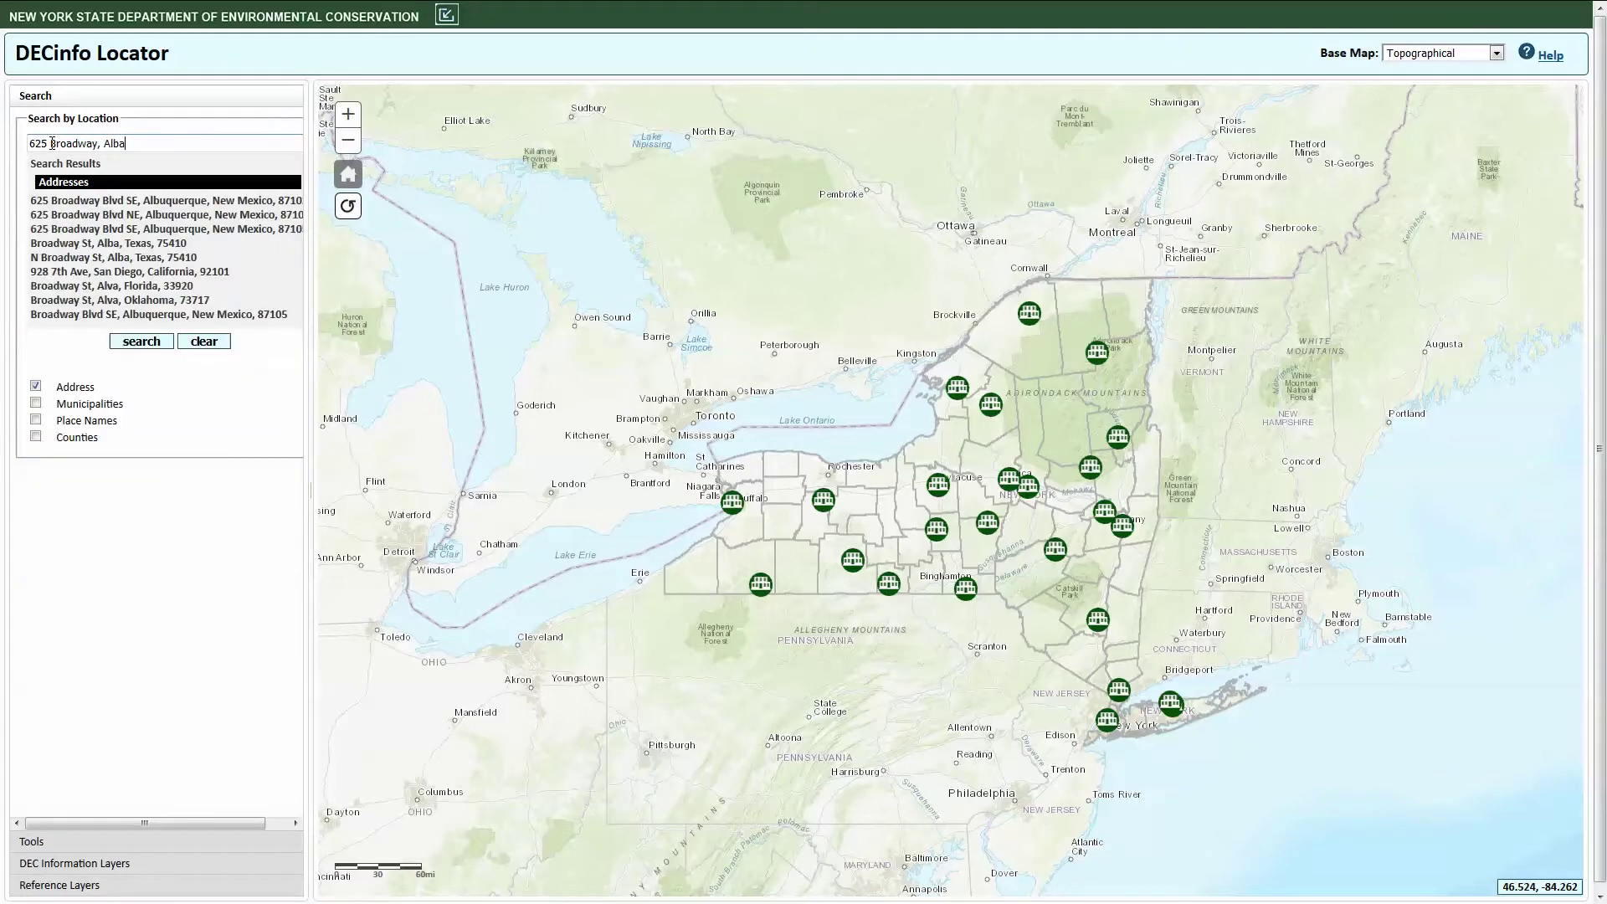
text(ny)
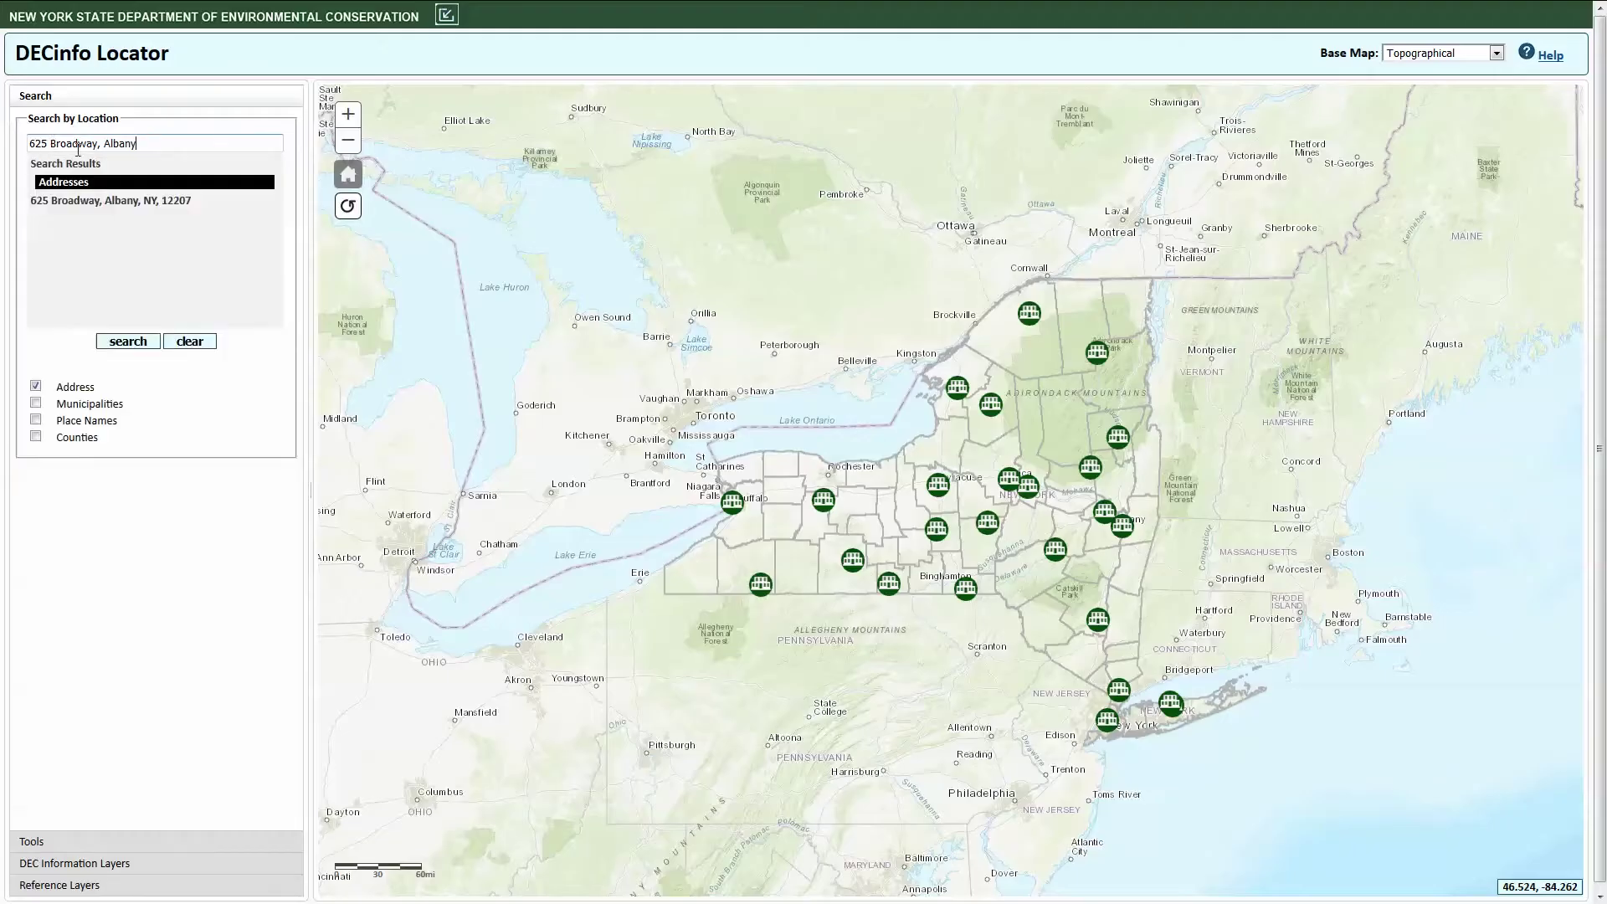
click(120, 203)
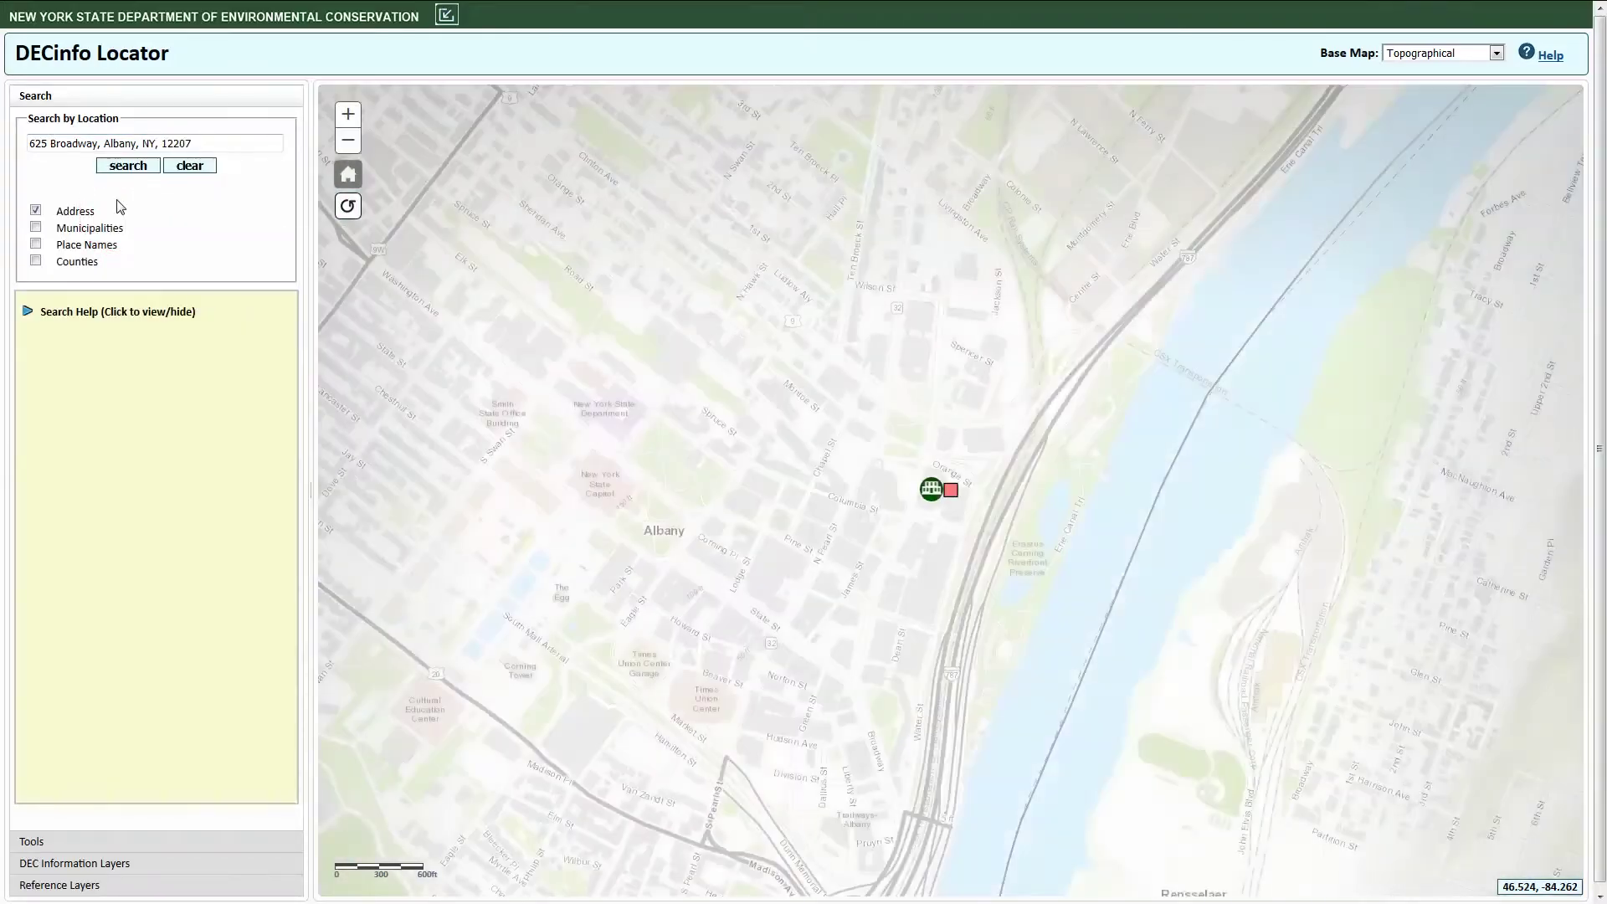
scroll(932, 493, up, 1)
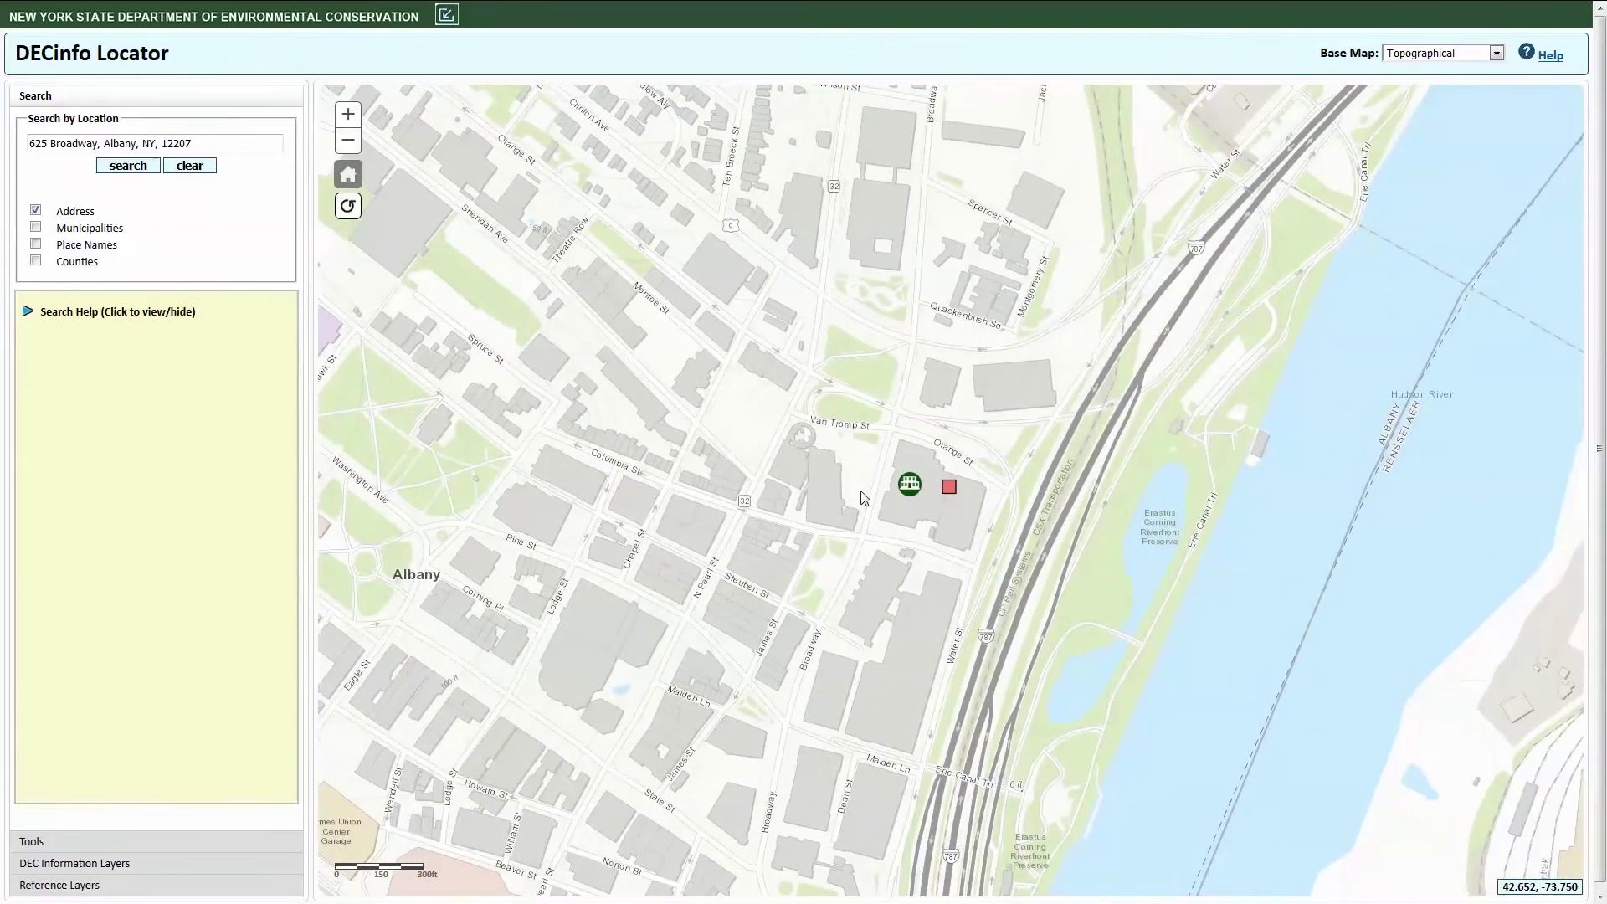
click(54, 869)
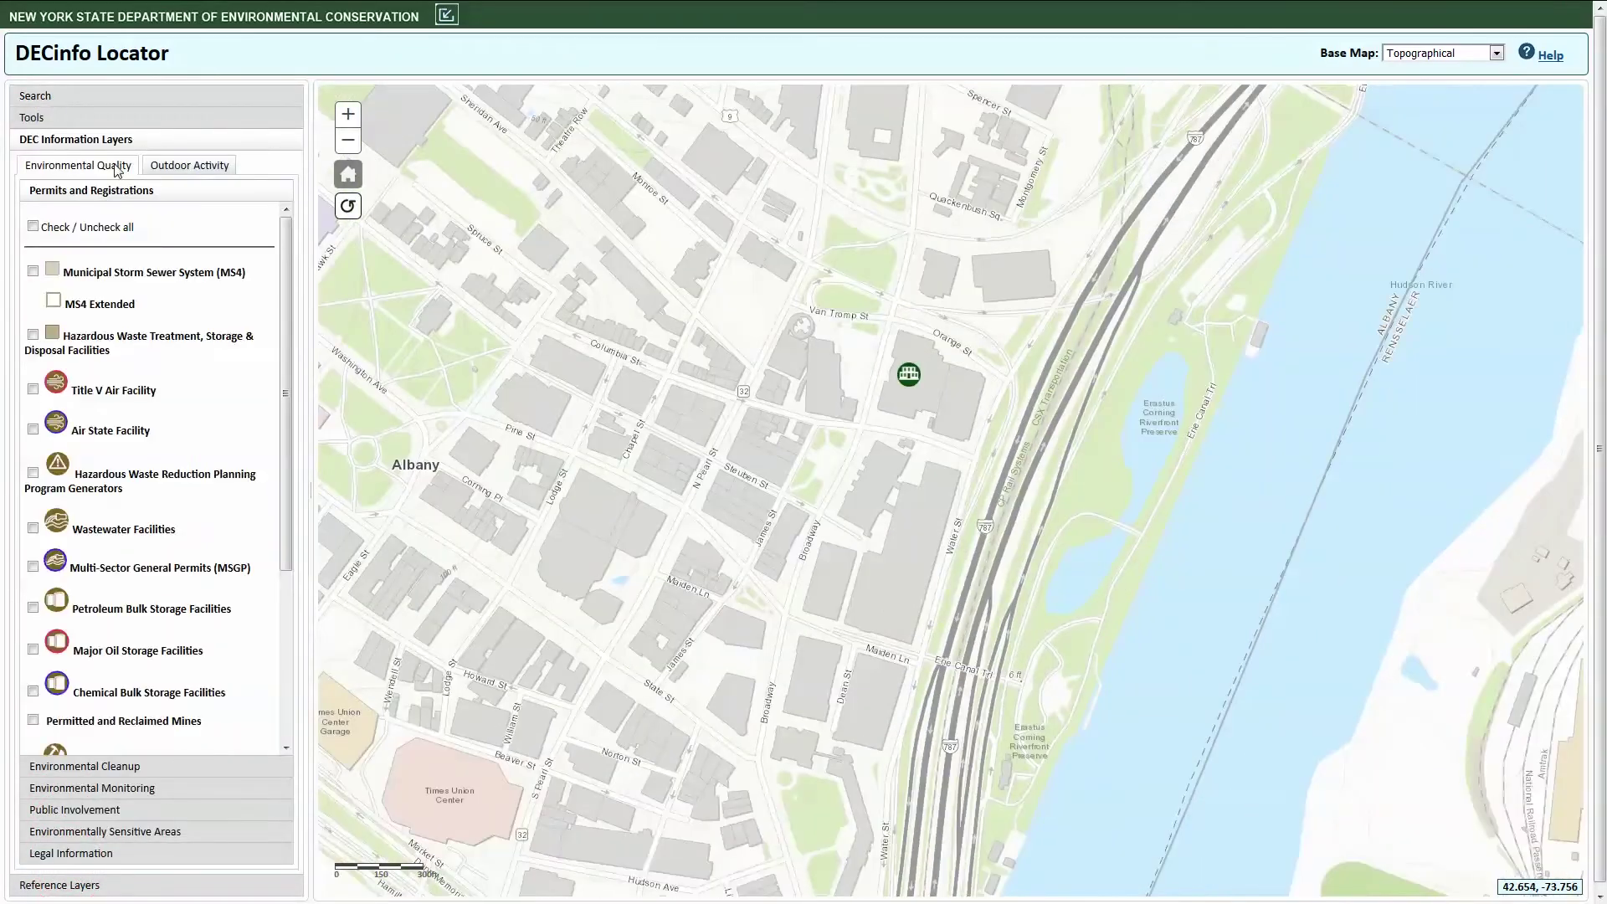
click(189, 167)
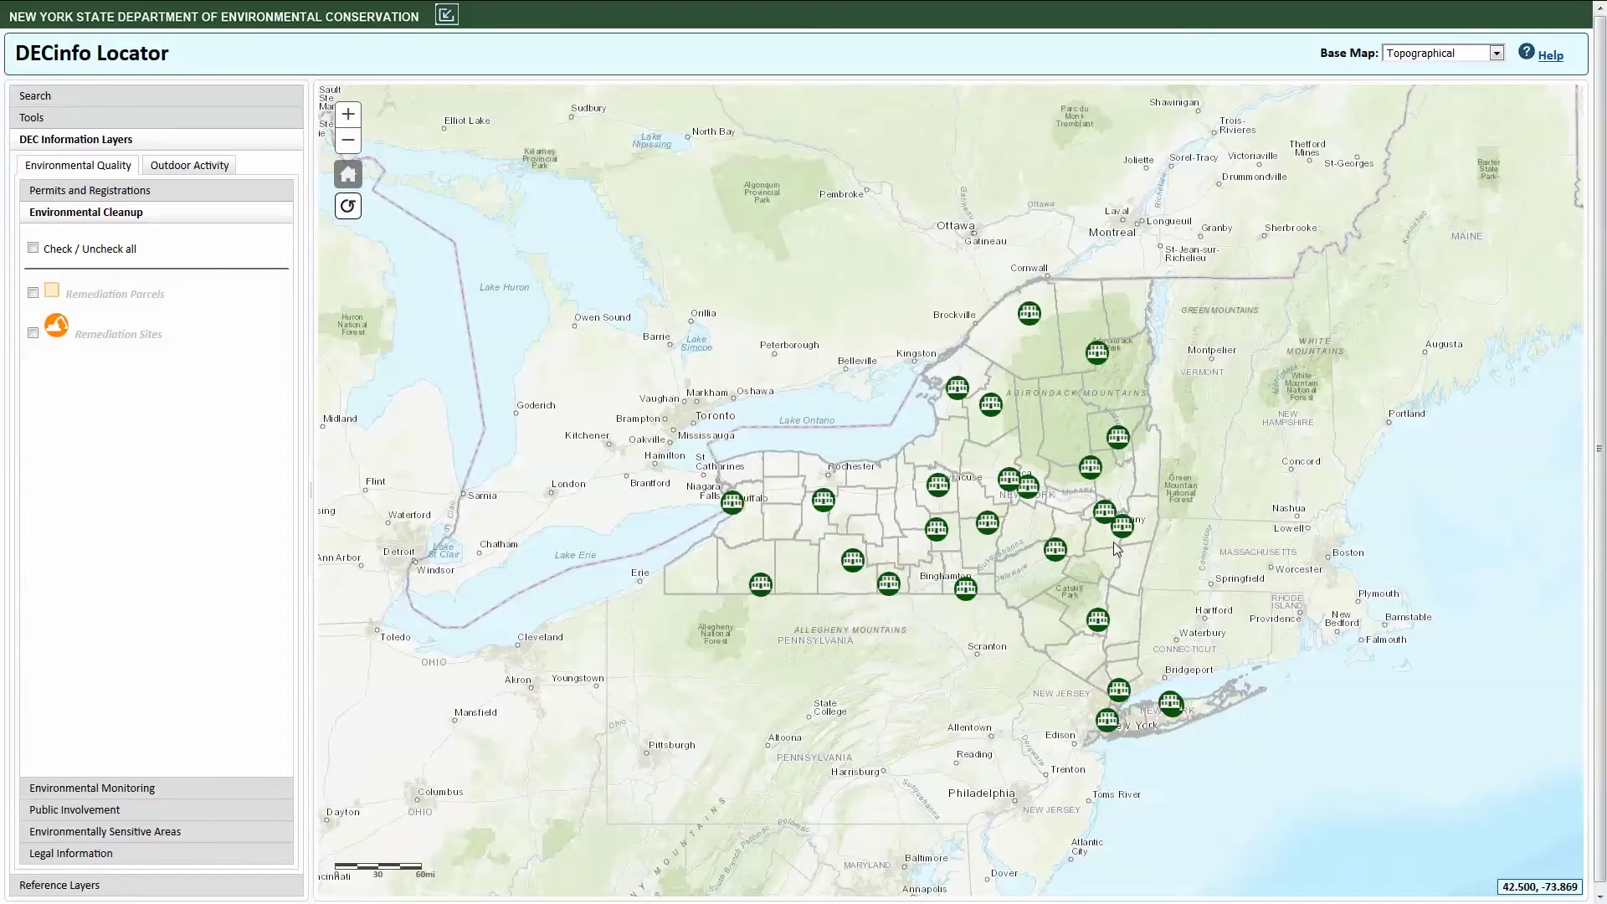
Zoom toward Albany and turn on Remediation Parcels and Remediation Sites
scroll(1113, 540, up, 1)
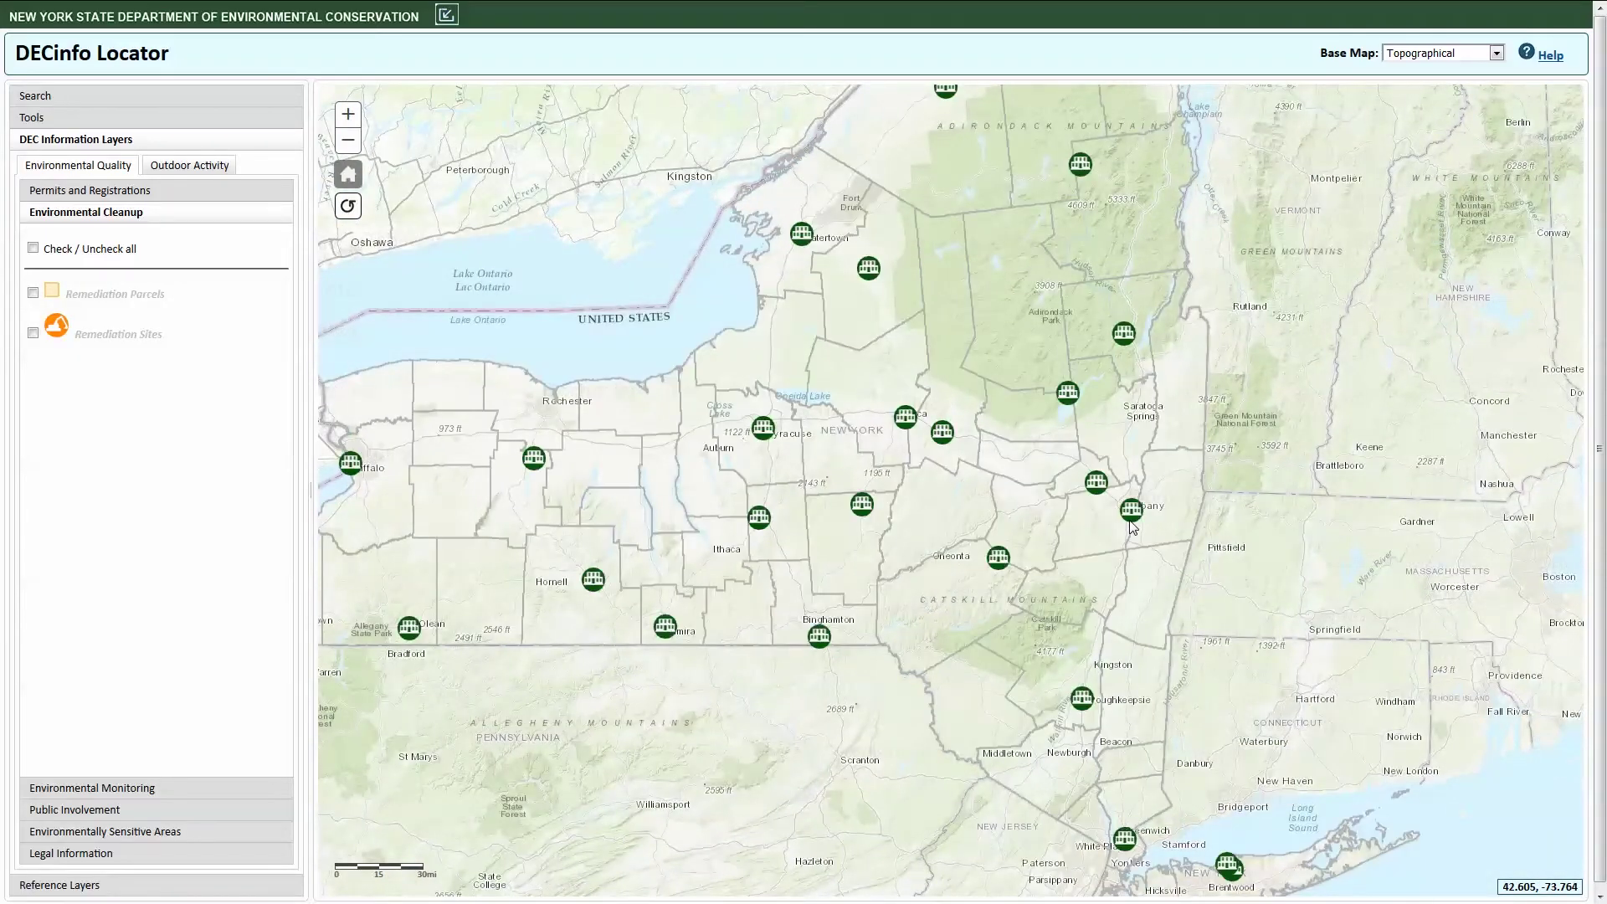
scroll(1131, 525, up, 1)
scroll(1132, 525, up, 1)
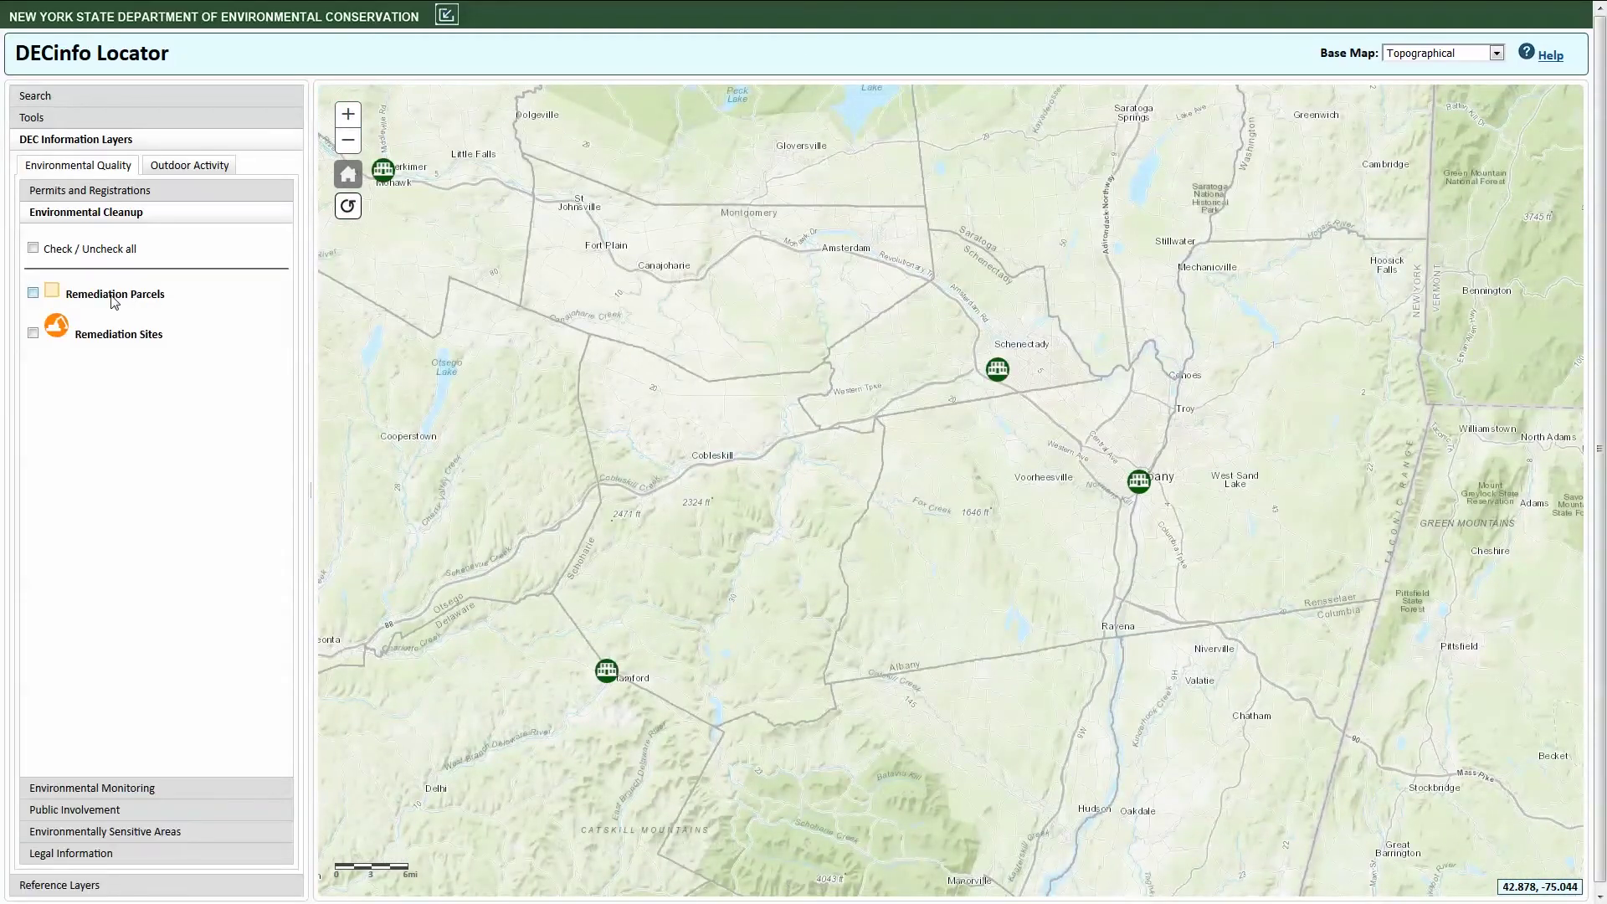
click(33, 293)
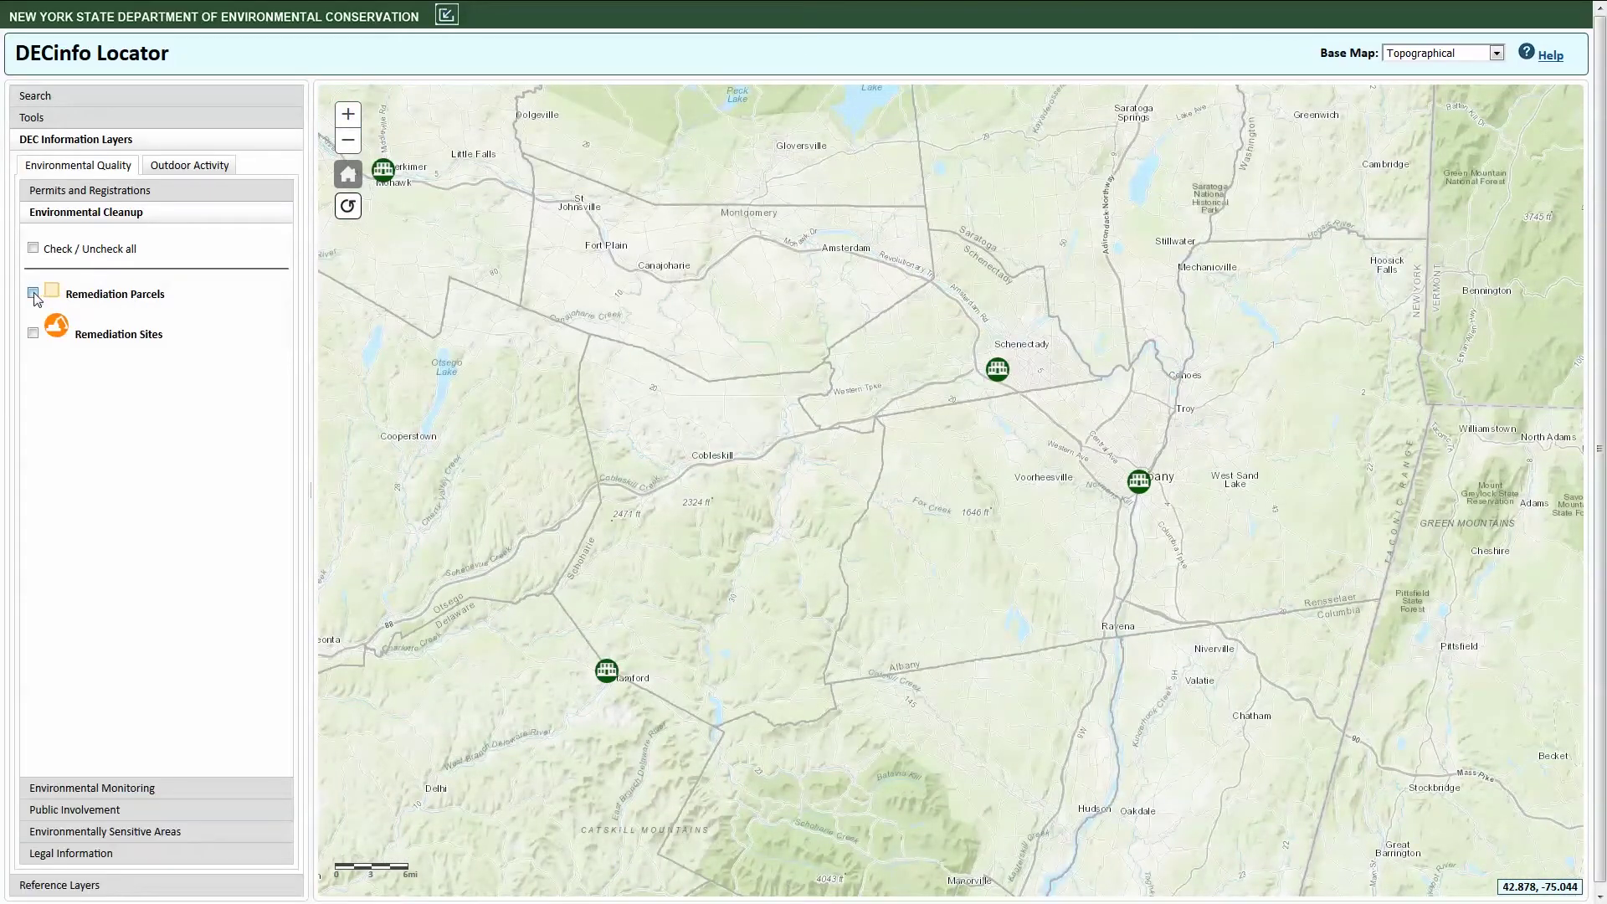
click(32, 334)
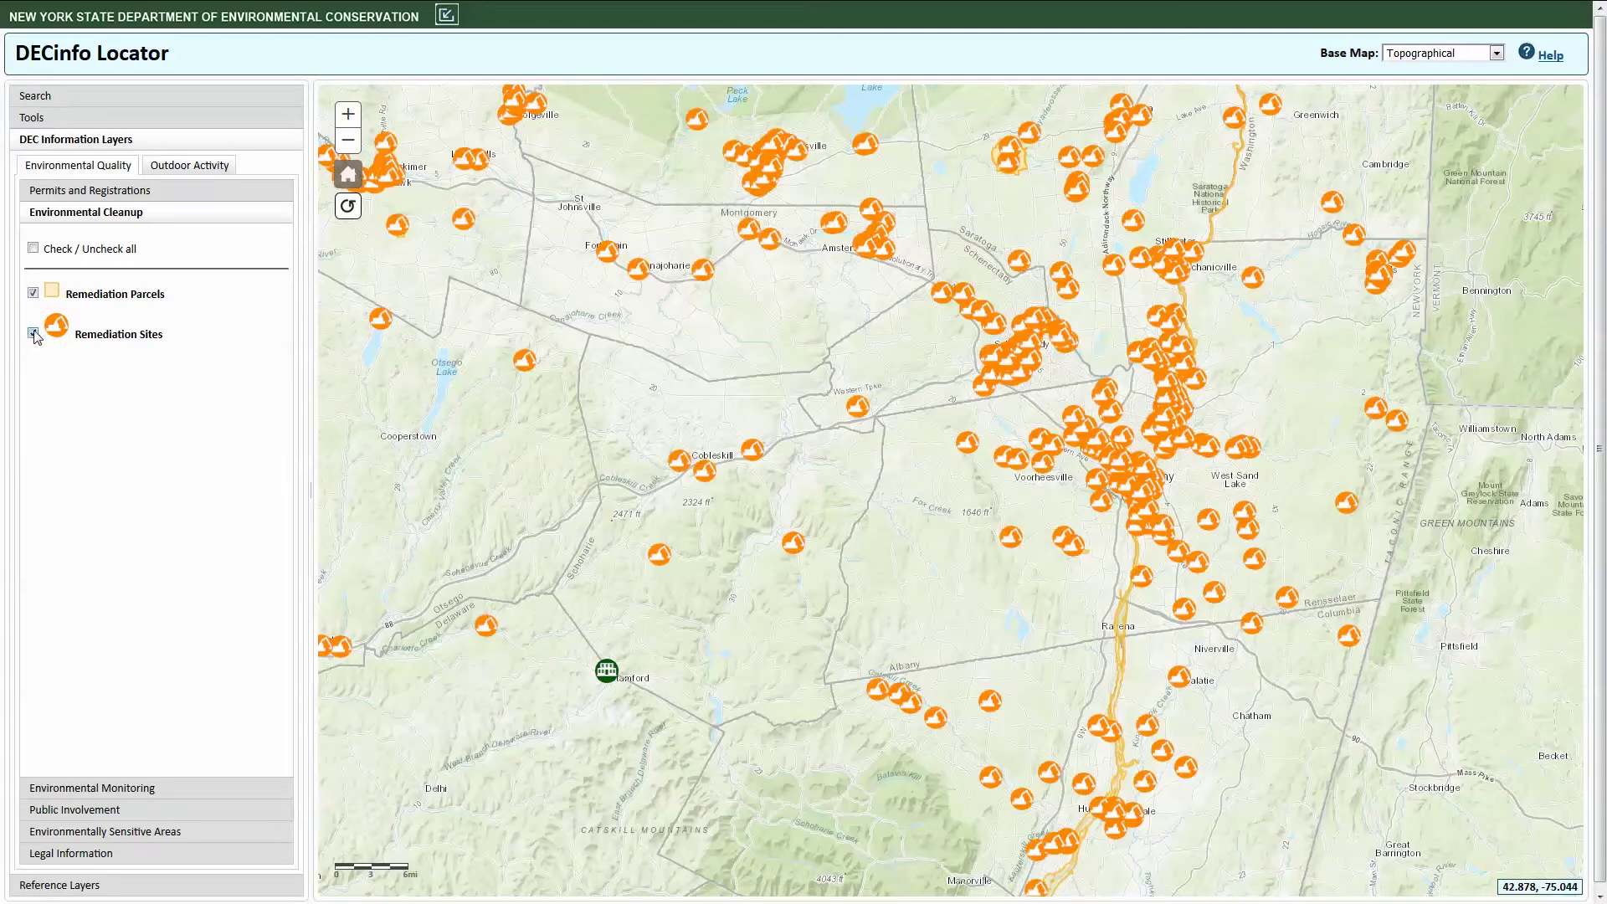
Zoom into Albany and show the Former Albany Laboratories remediation site details
click(345, 116)
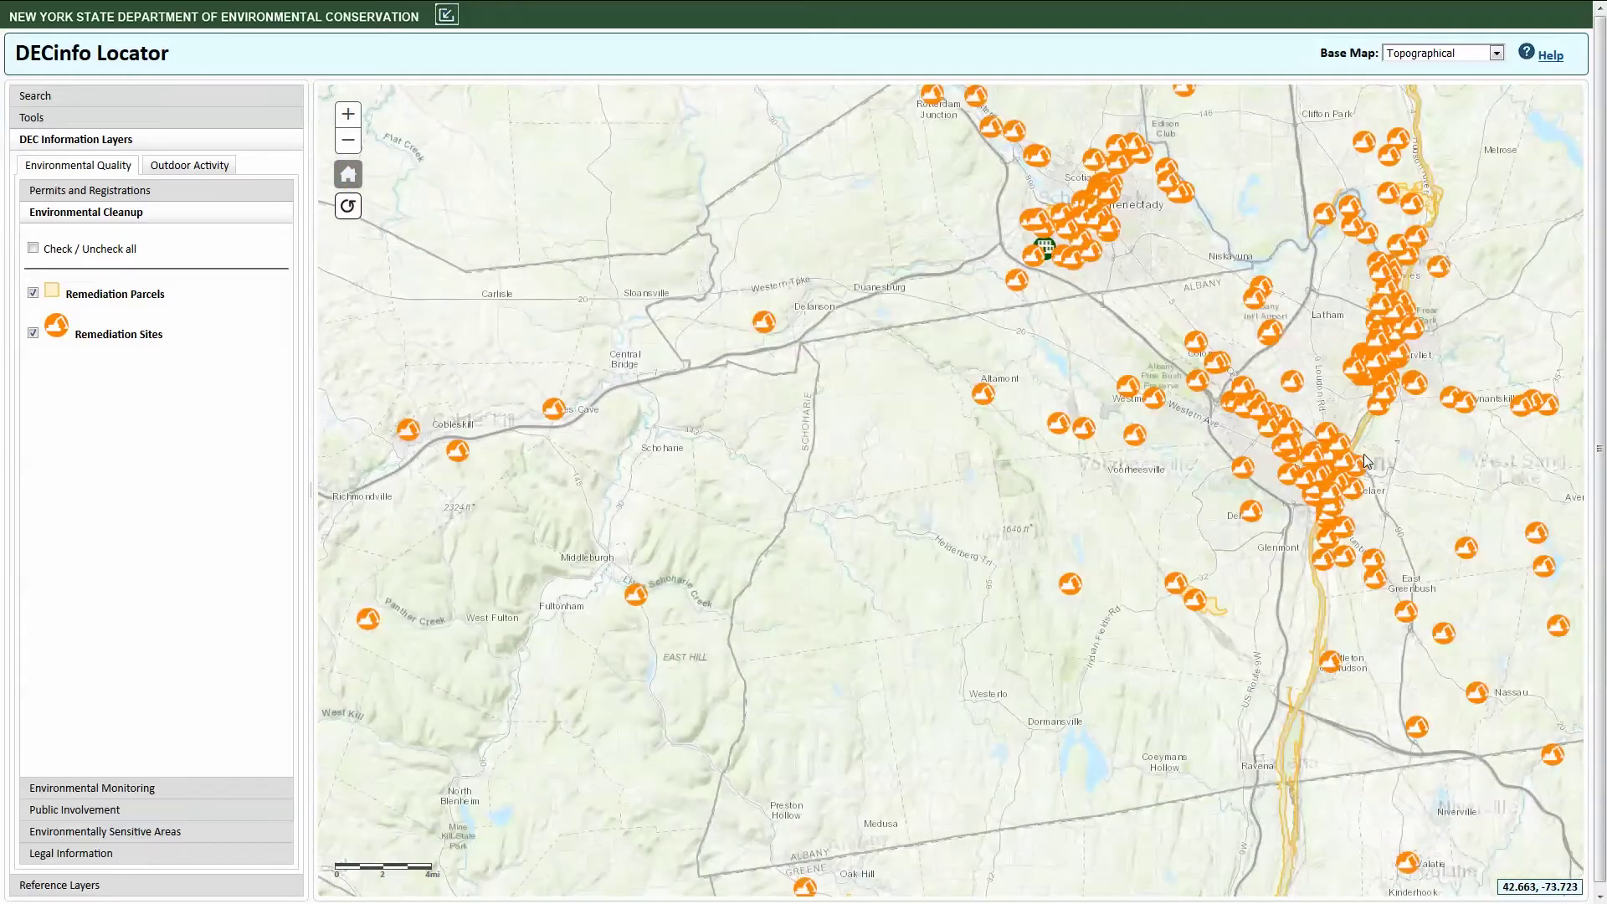
scroll(1348, 459, up, 1)
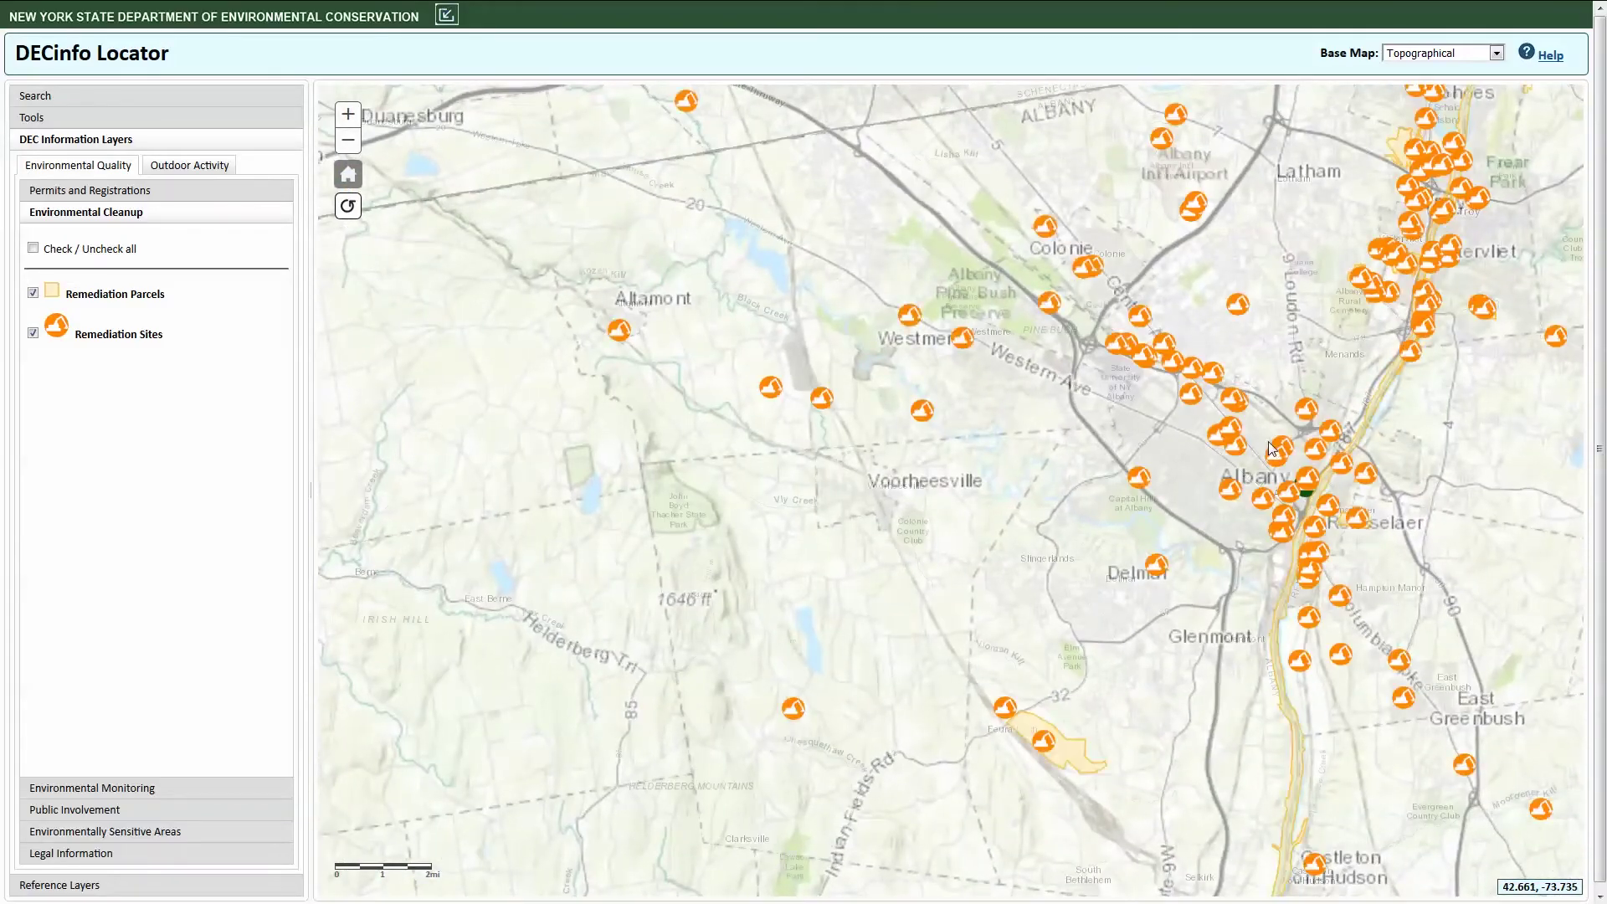
drag(1194, 401, 1393, 614)
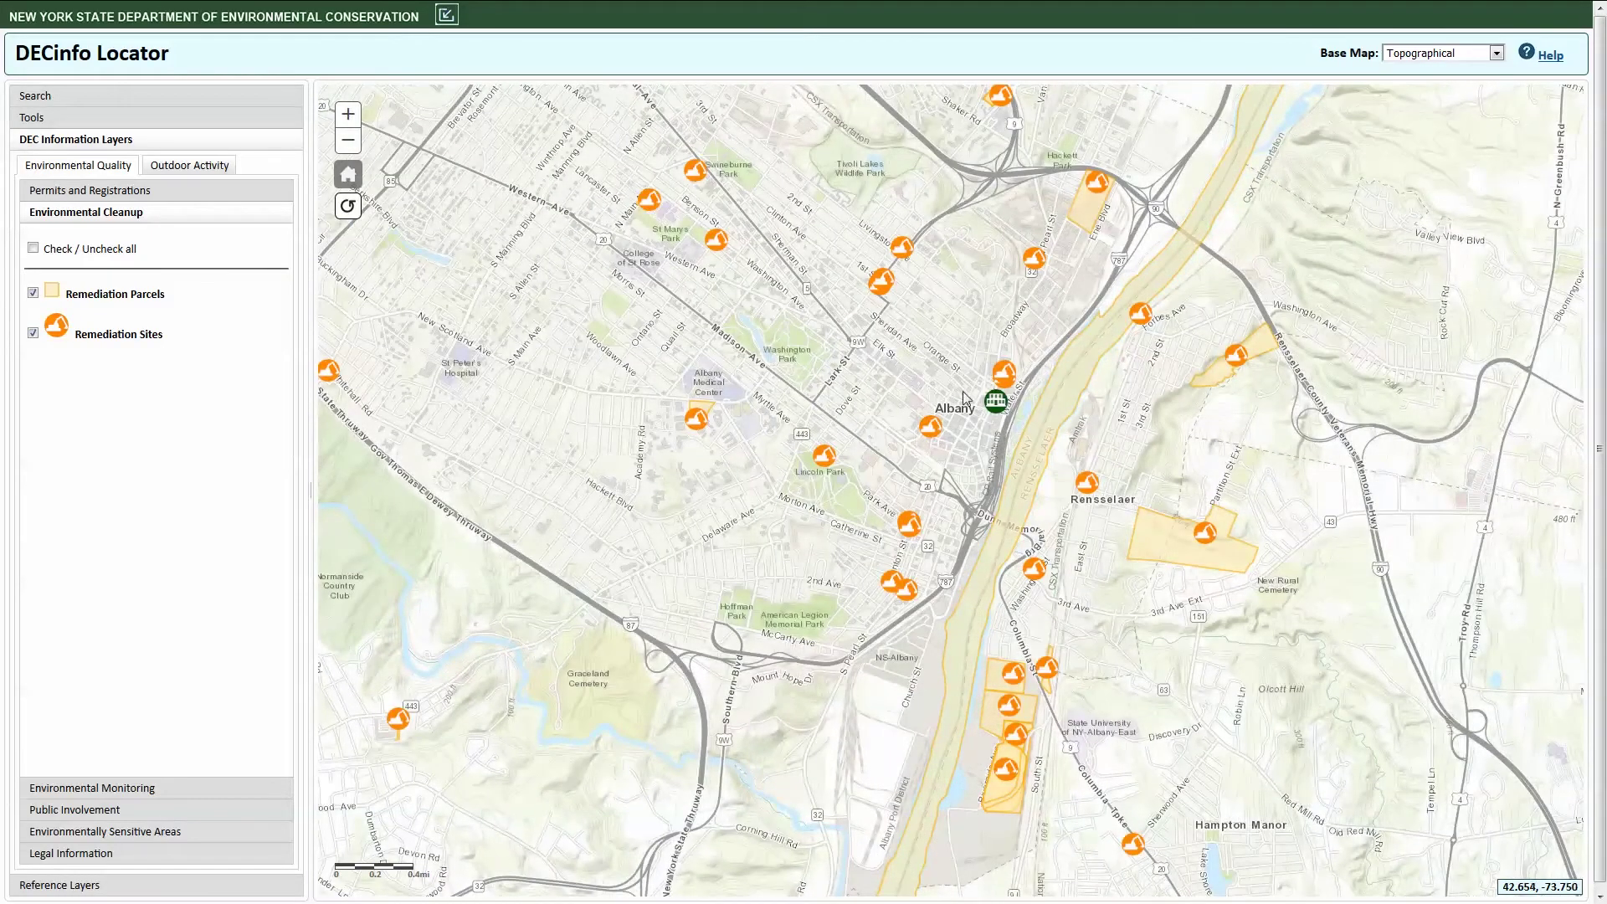
click(930, 427)
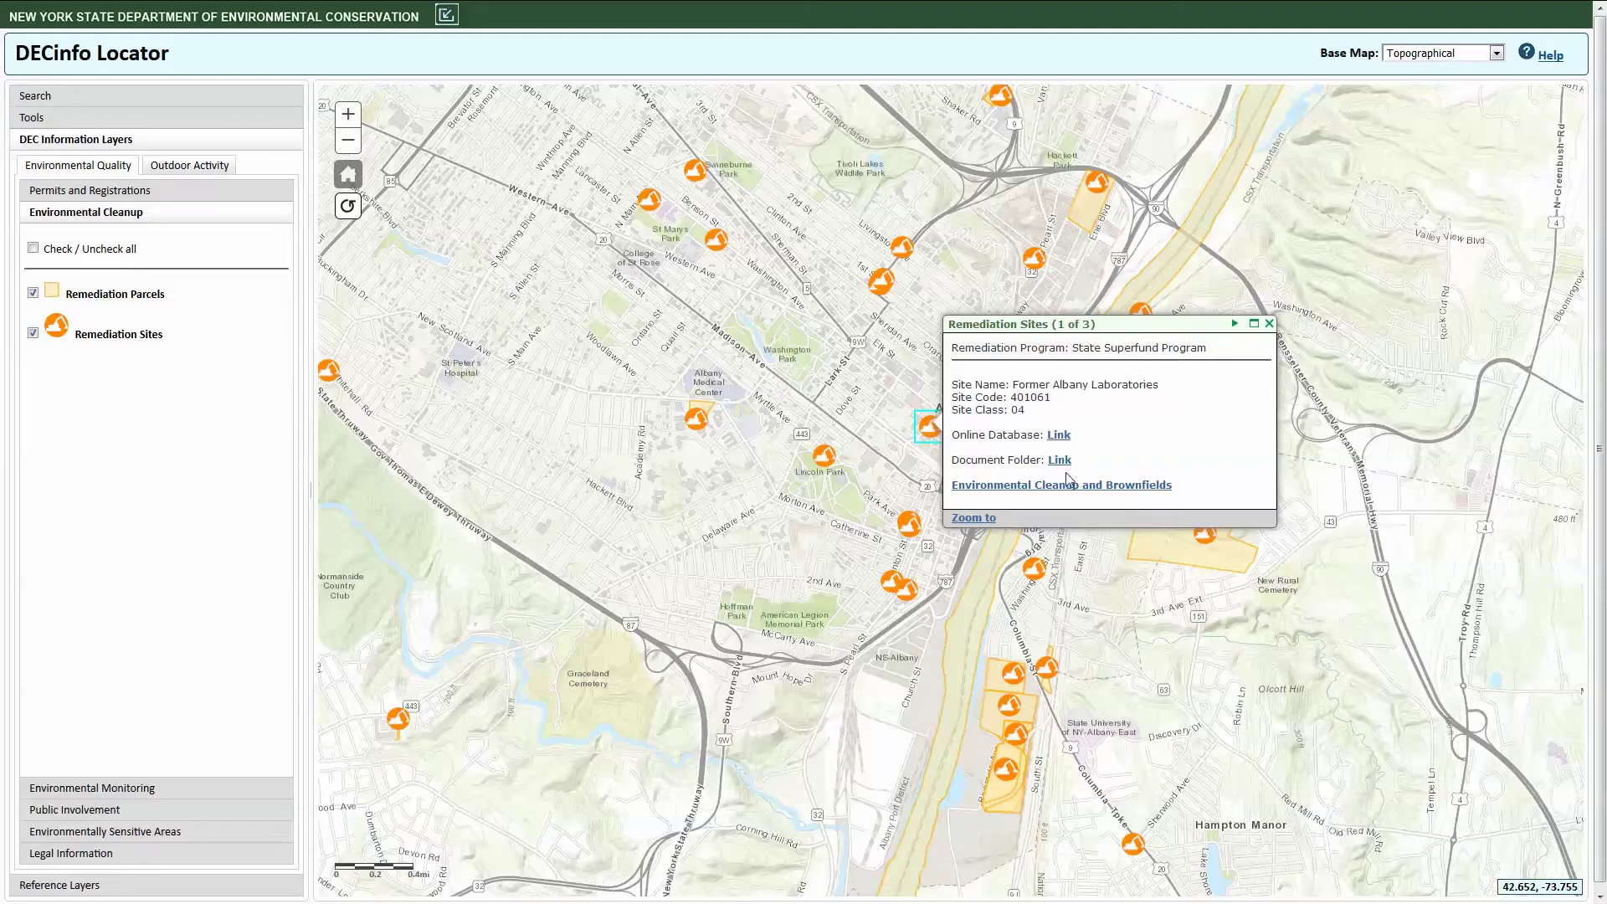
Zoom the map to the Former Albany Laboratories remediation site
click(988, 517)
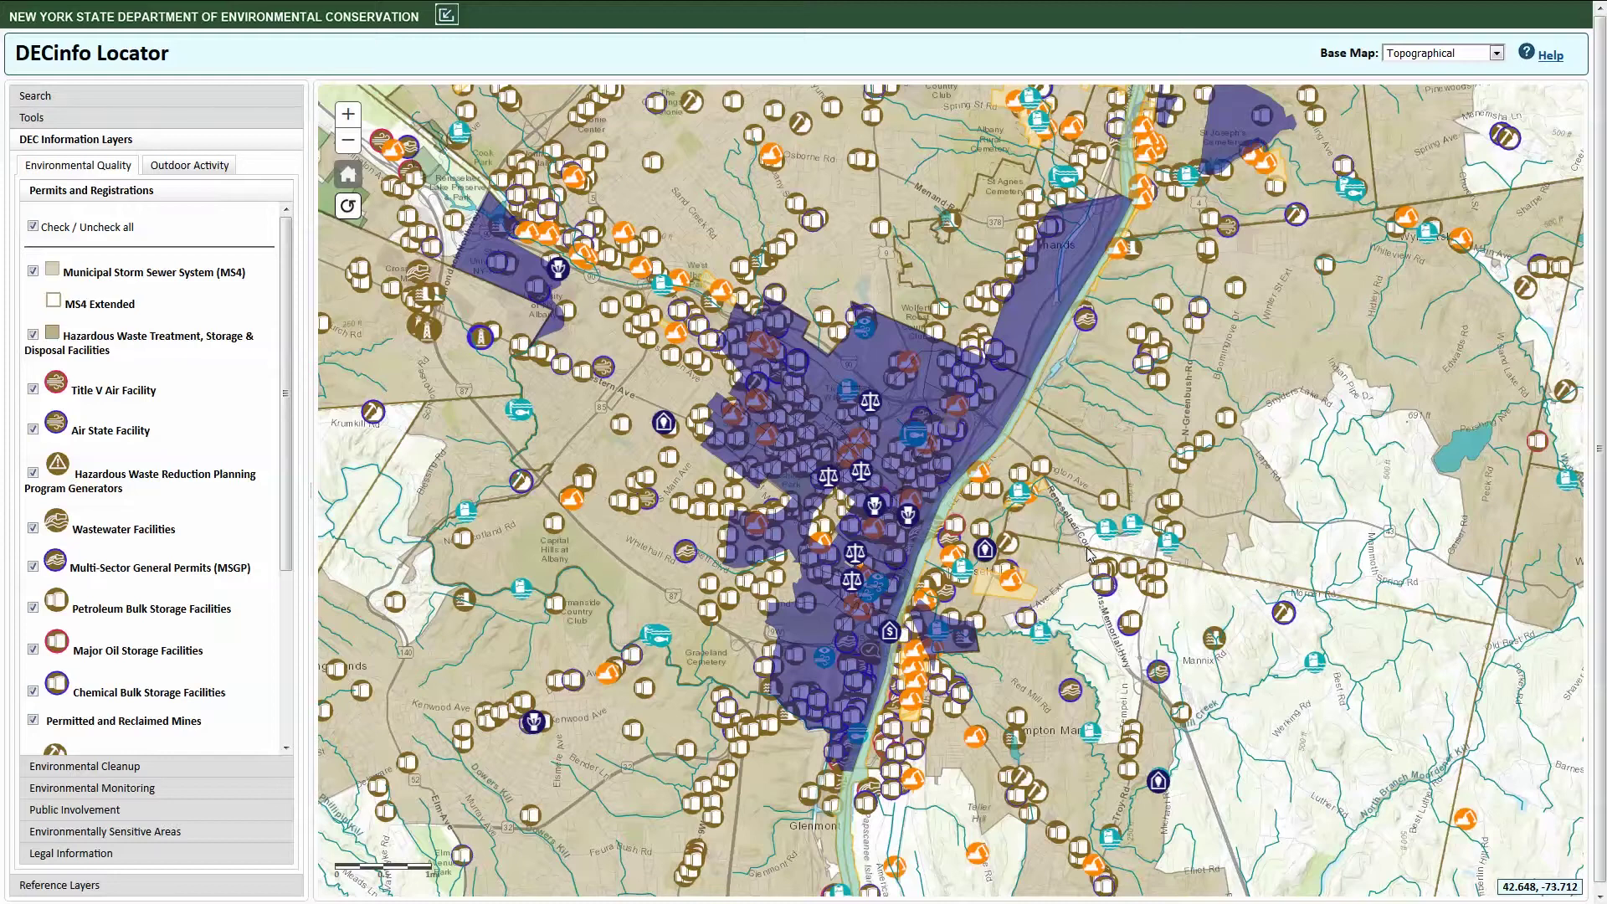
Reload the map to its starting state
click(347, 206)
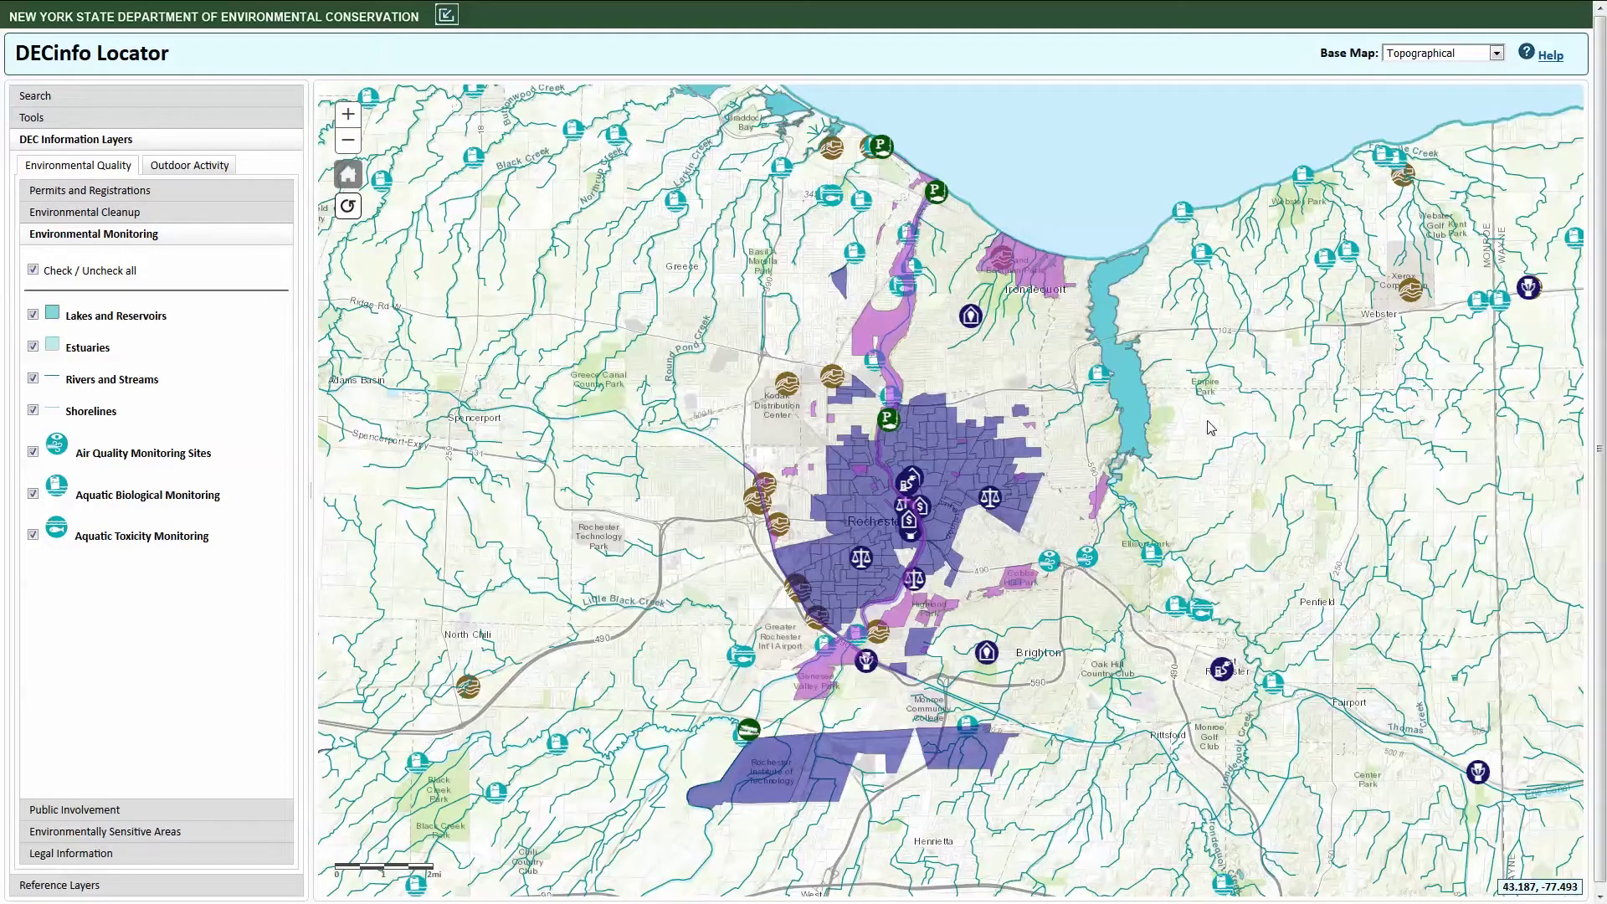
Run a Near Me search with a 4-mile radius around a point in Rochester
click(139, 122)
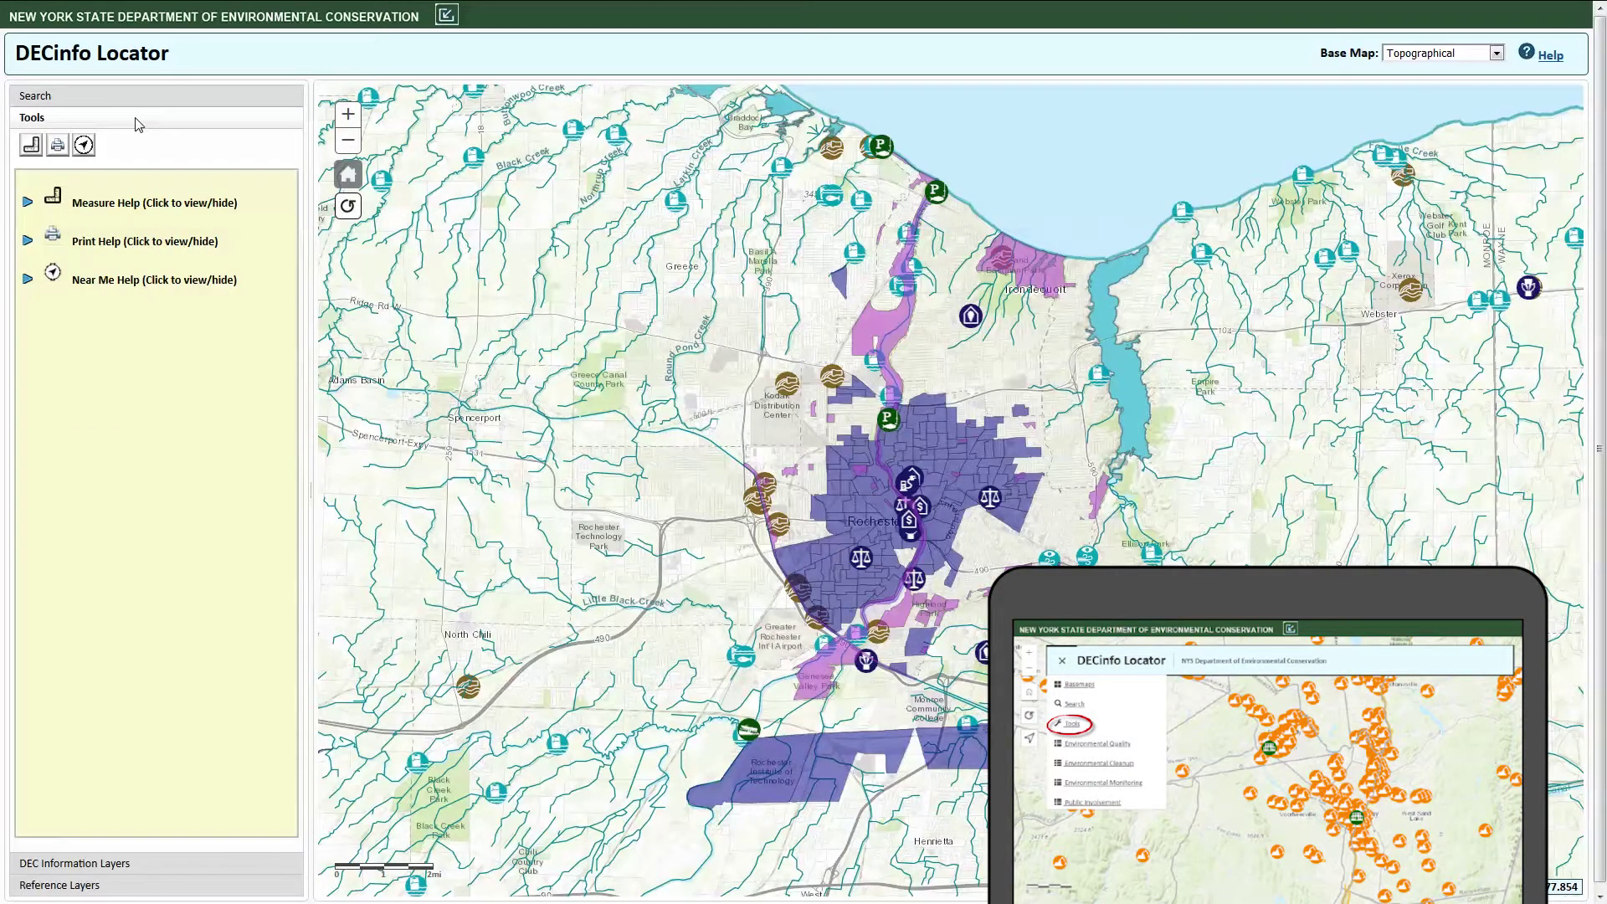
click(85, 151)
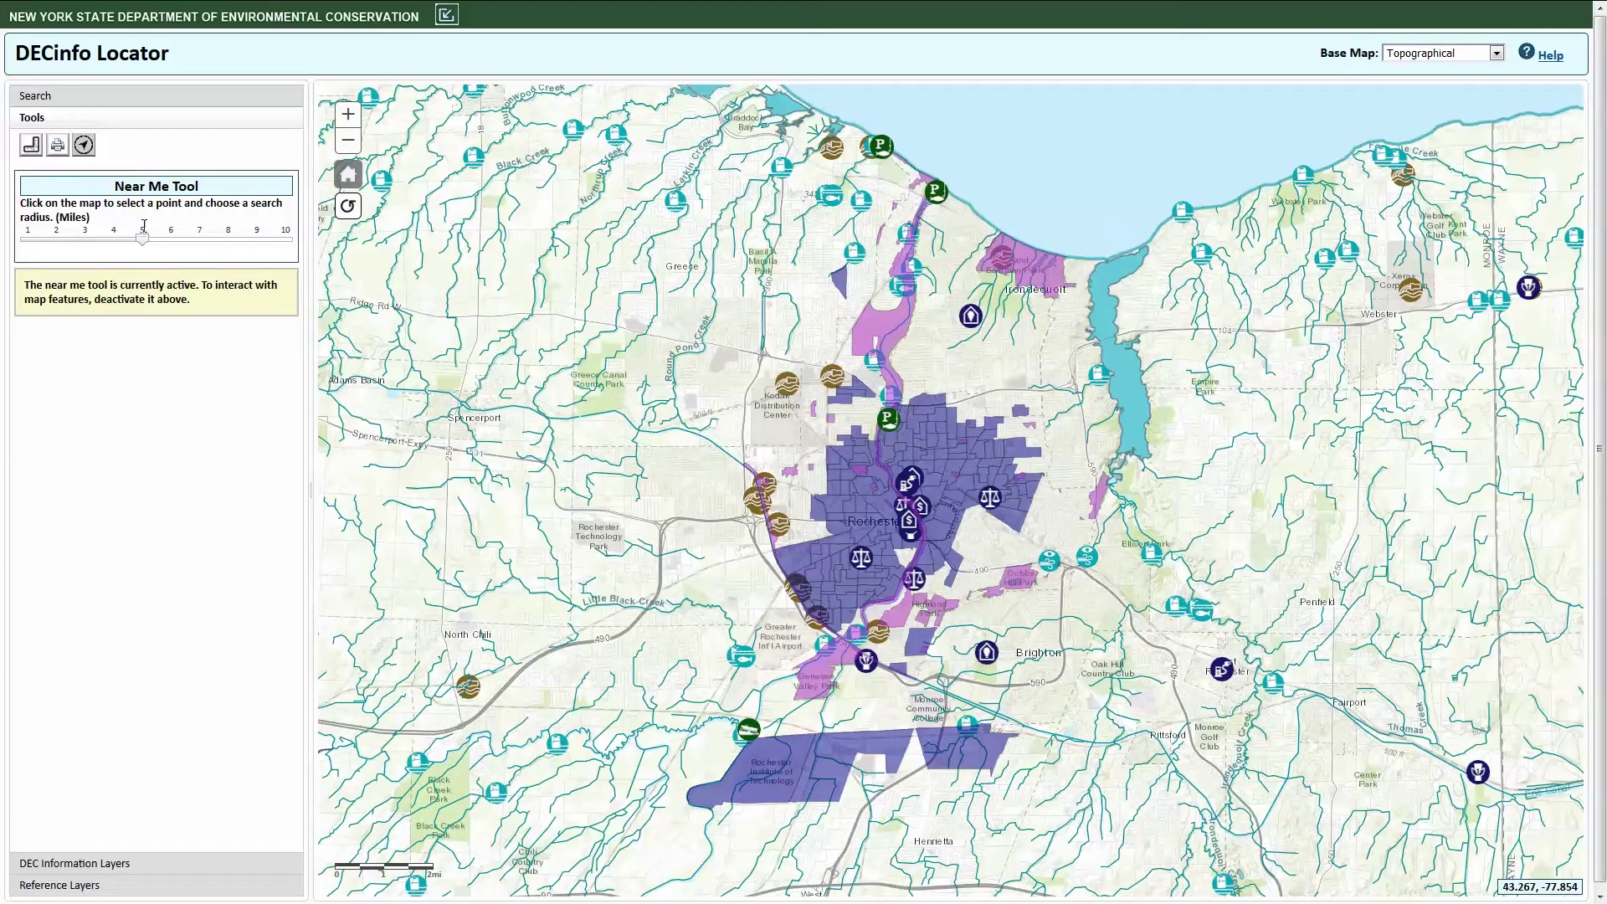
drag(144, 244, 119, 244)
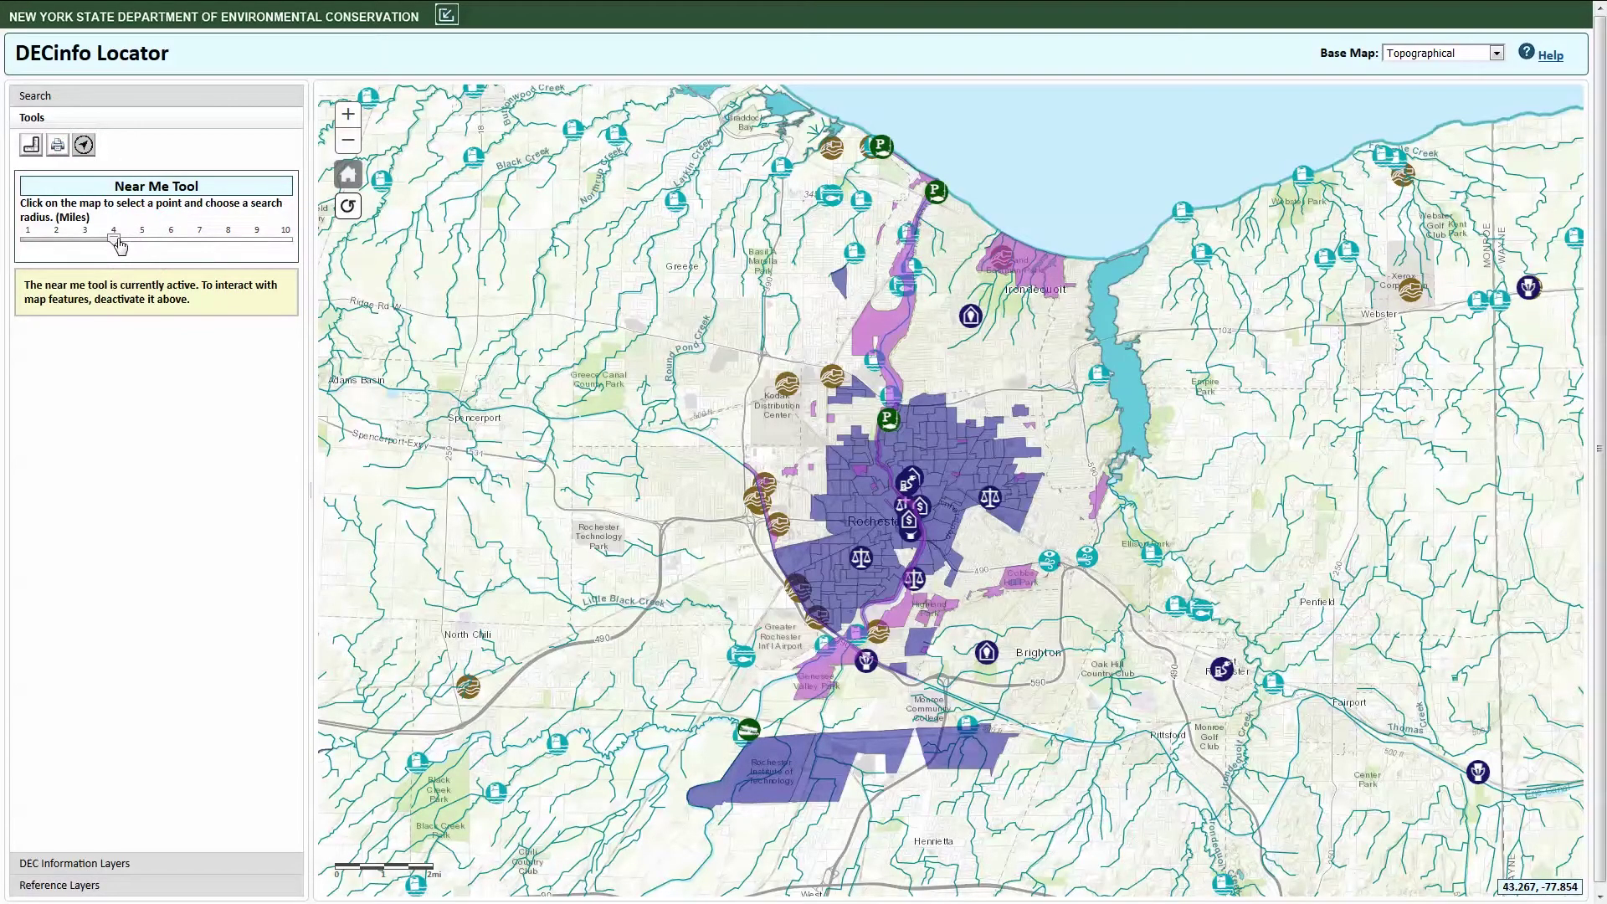
click(884, 520)
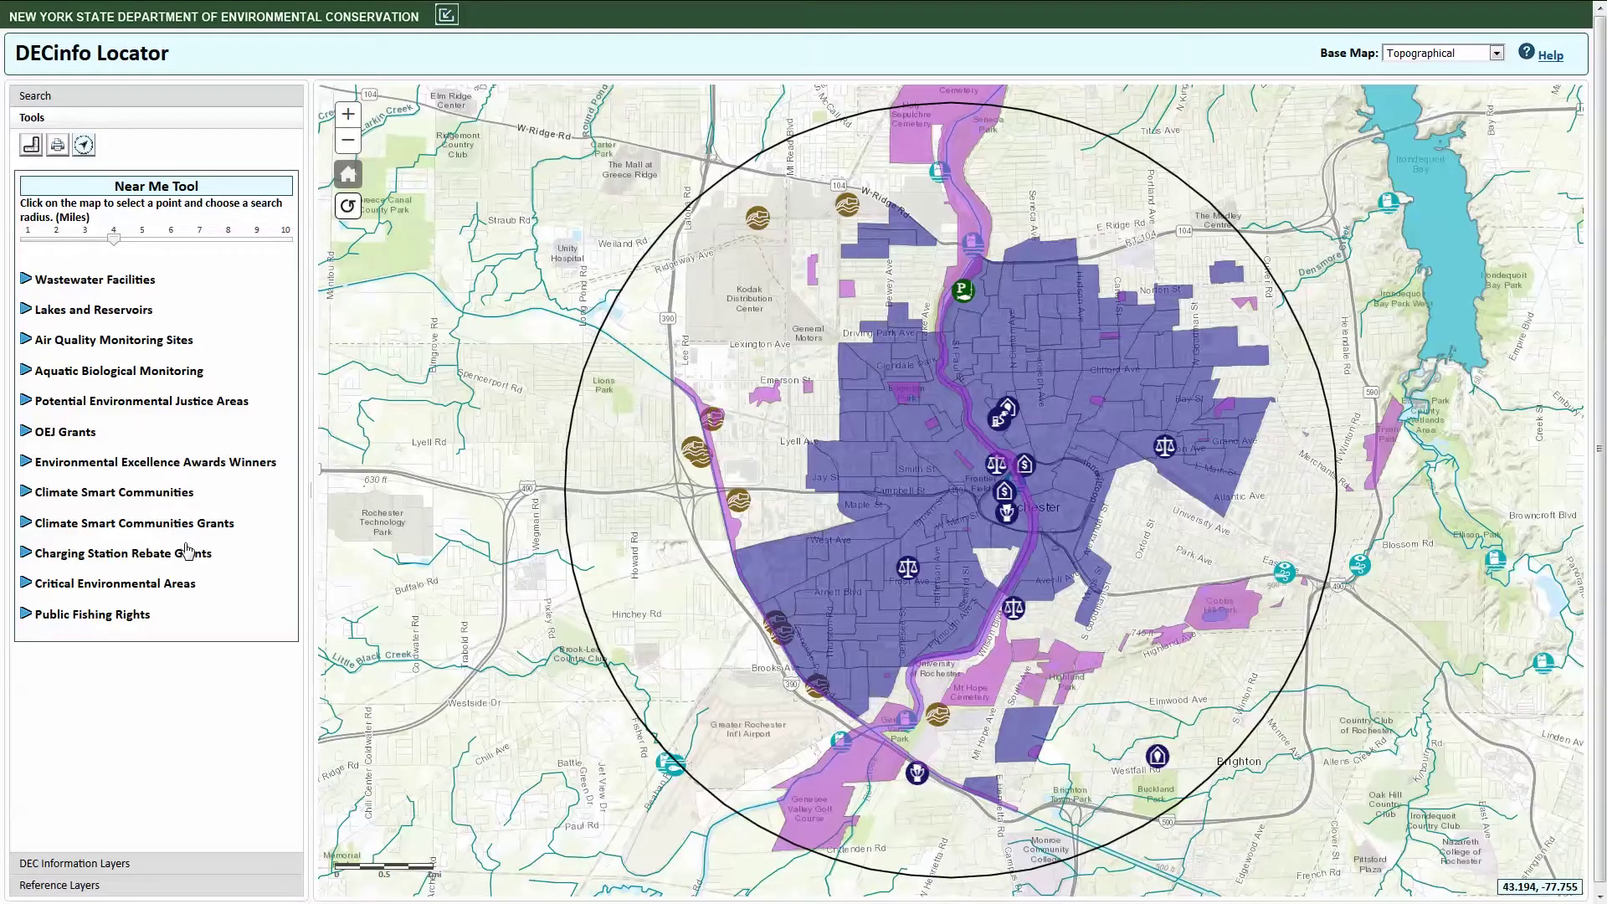
Show the Rochester Near Rd air quality monitoring site details and its More Information page
click(30, 340)
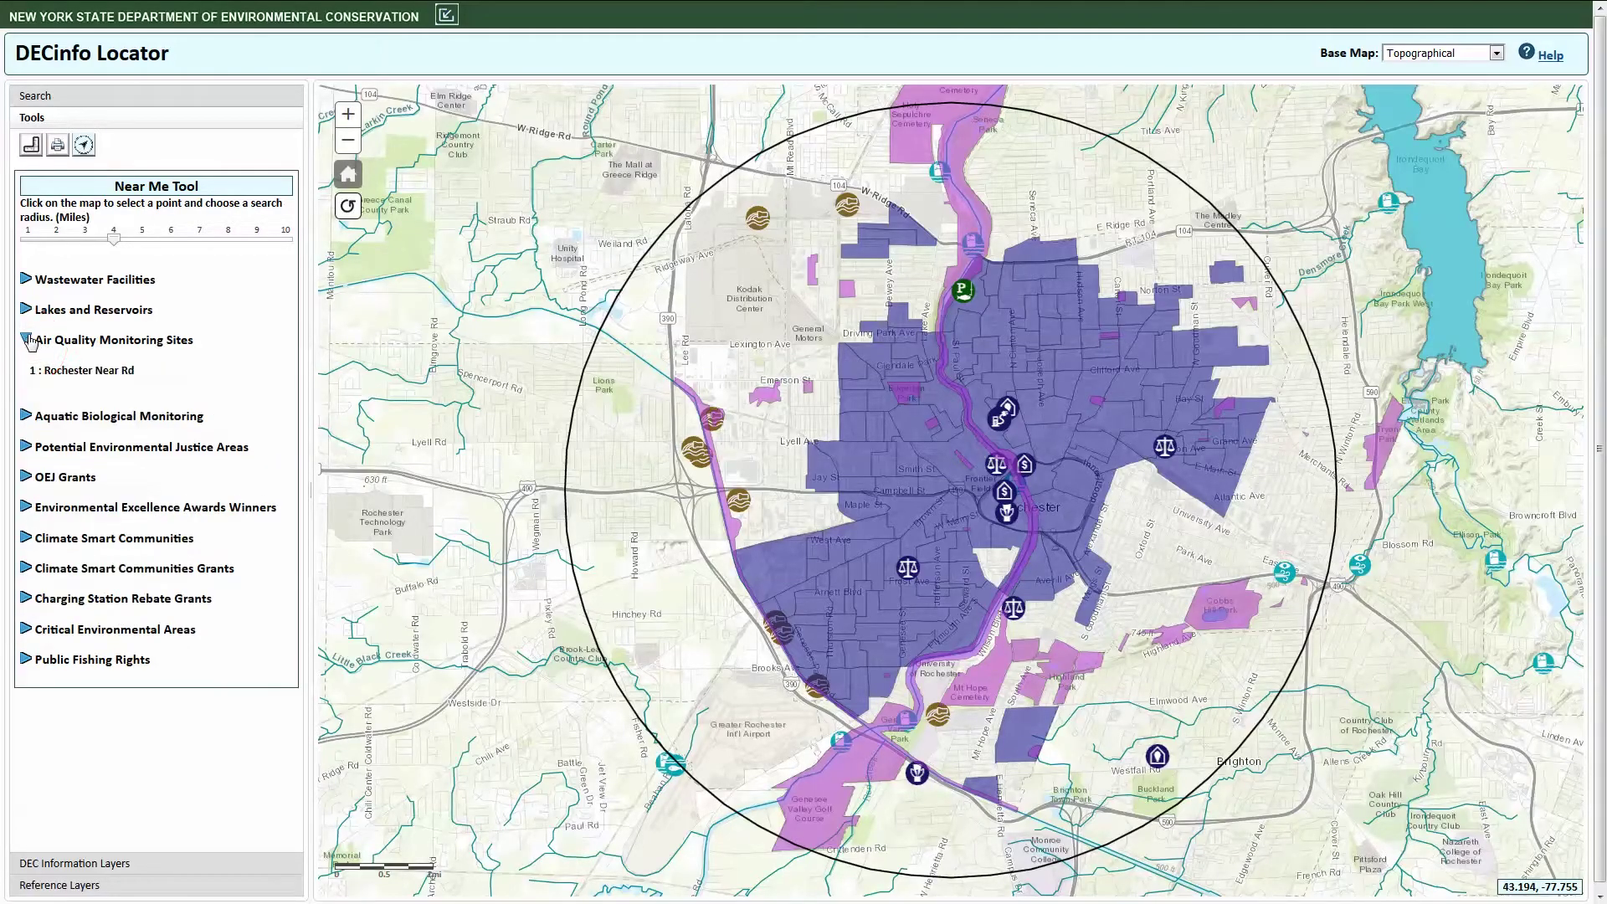
click(88, 371)
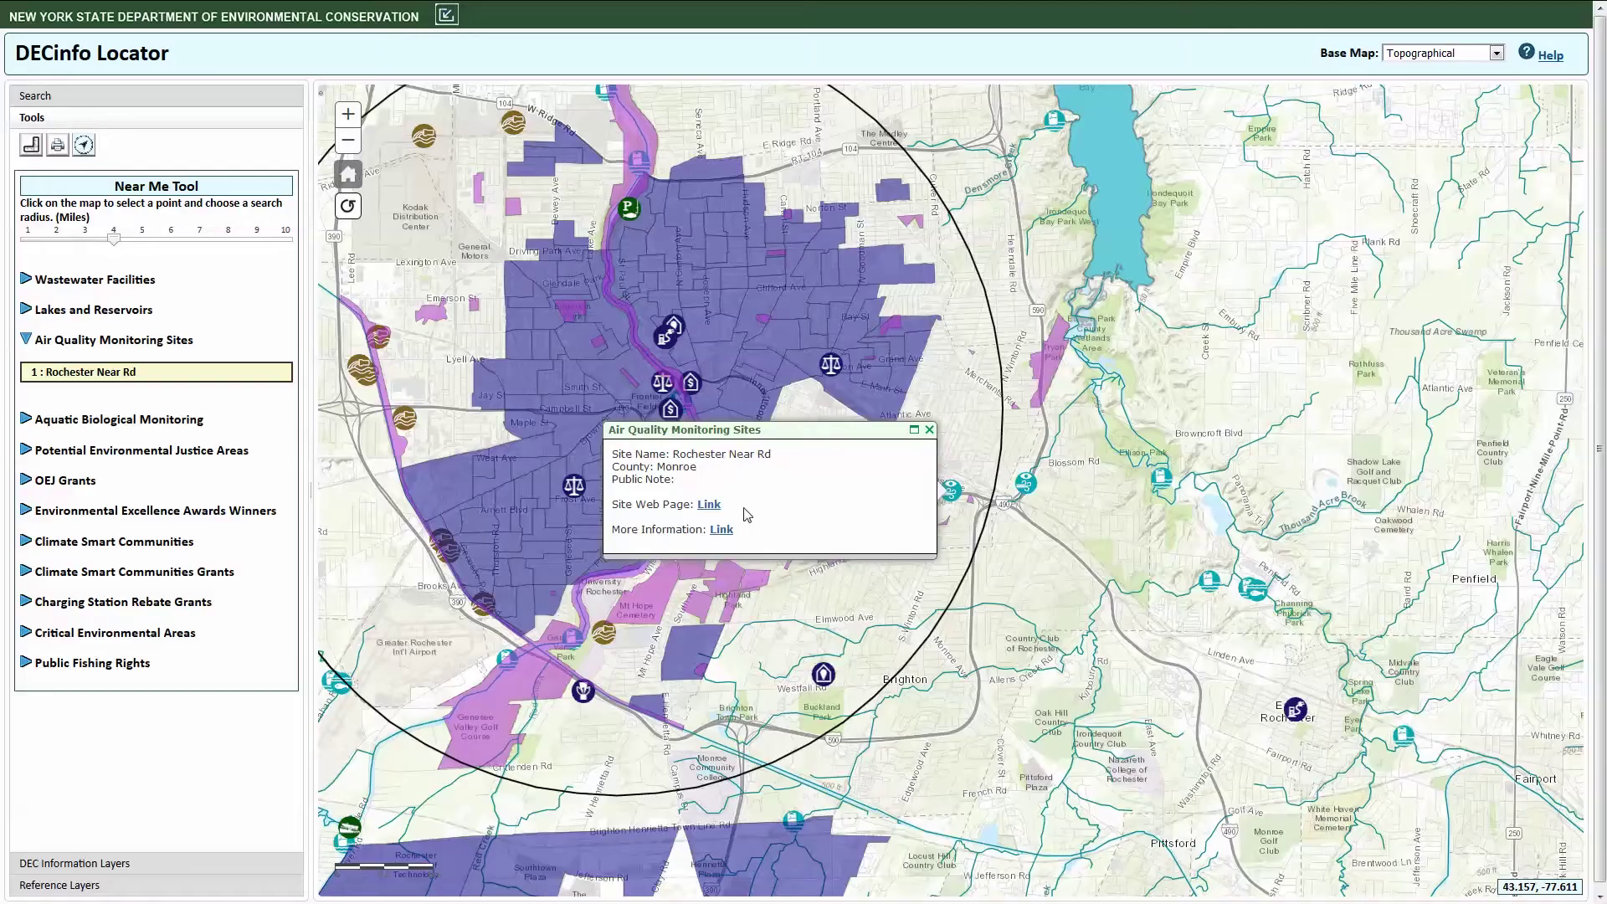
click(725, 531)
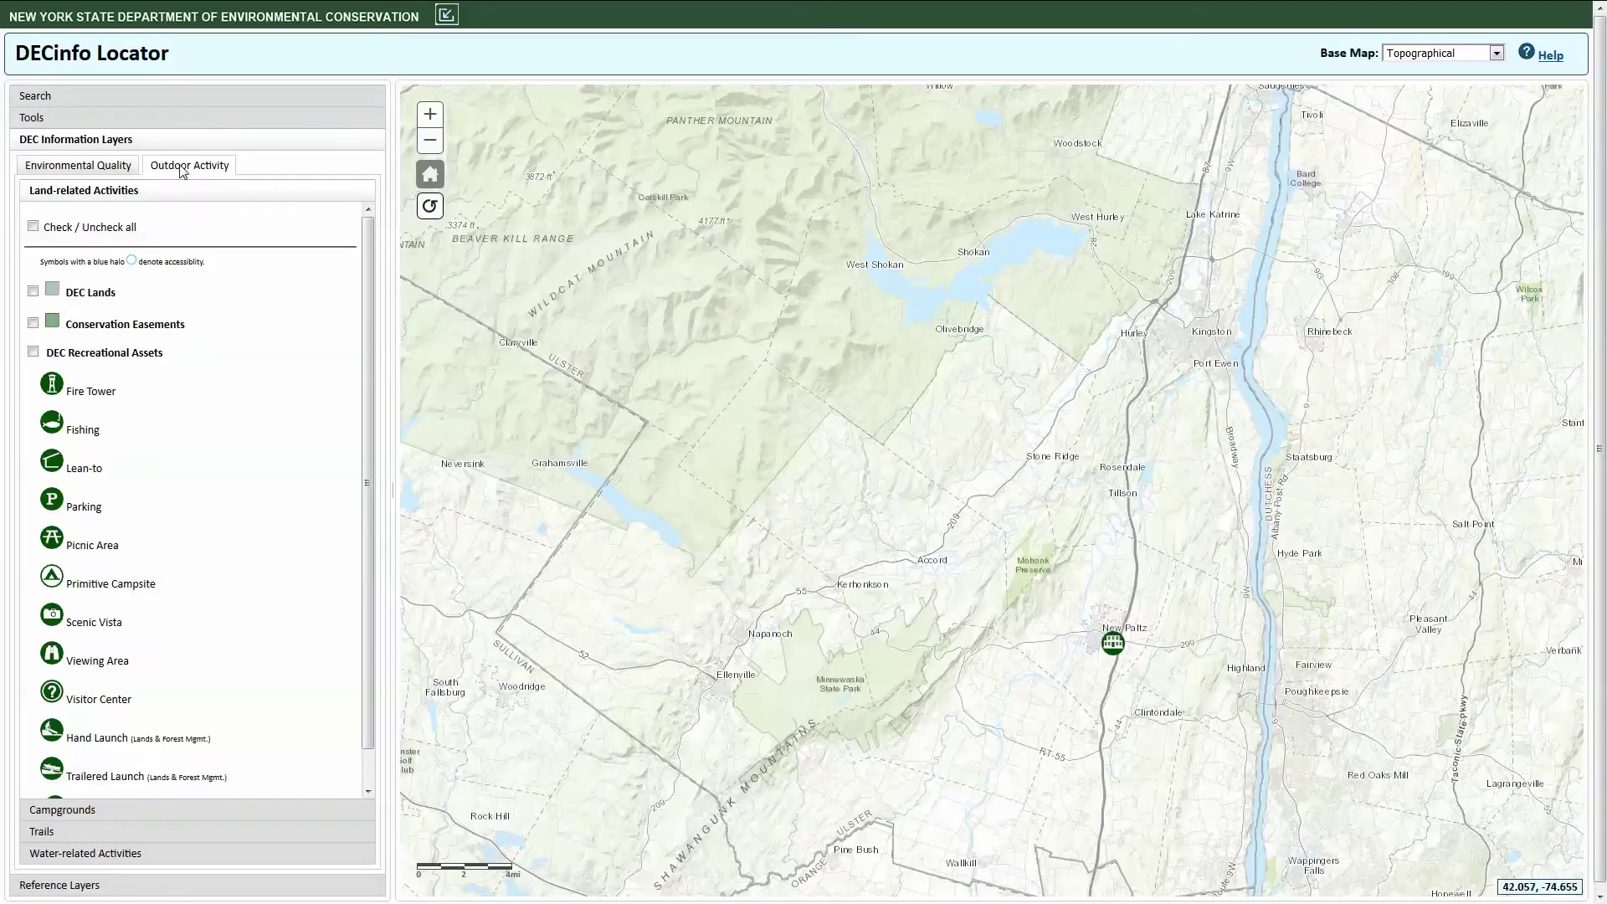
Turn on all Land-related Activities, Campgrounds and Water-related Activities layers
click(35, 227)
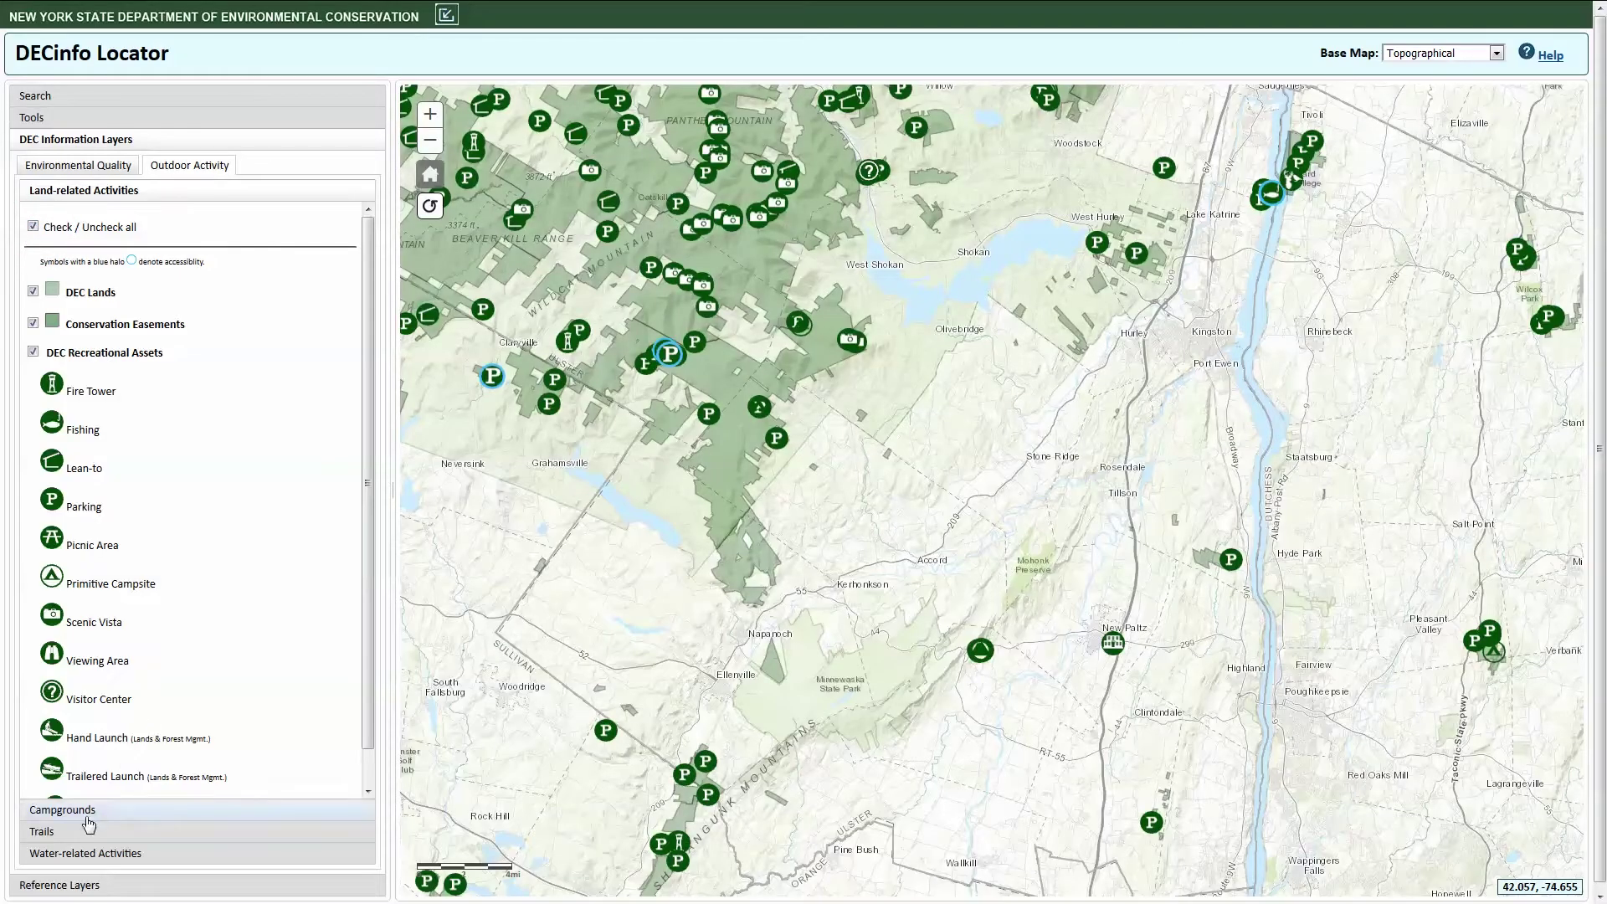
click(88, 811)
click(33, 248)
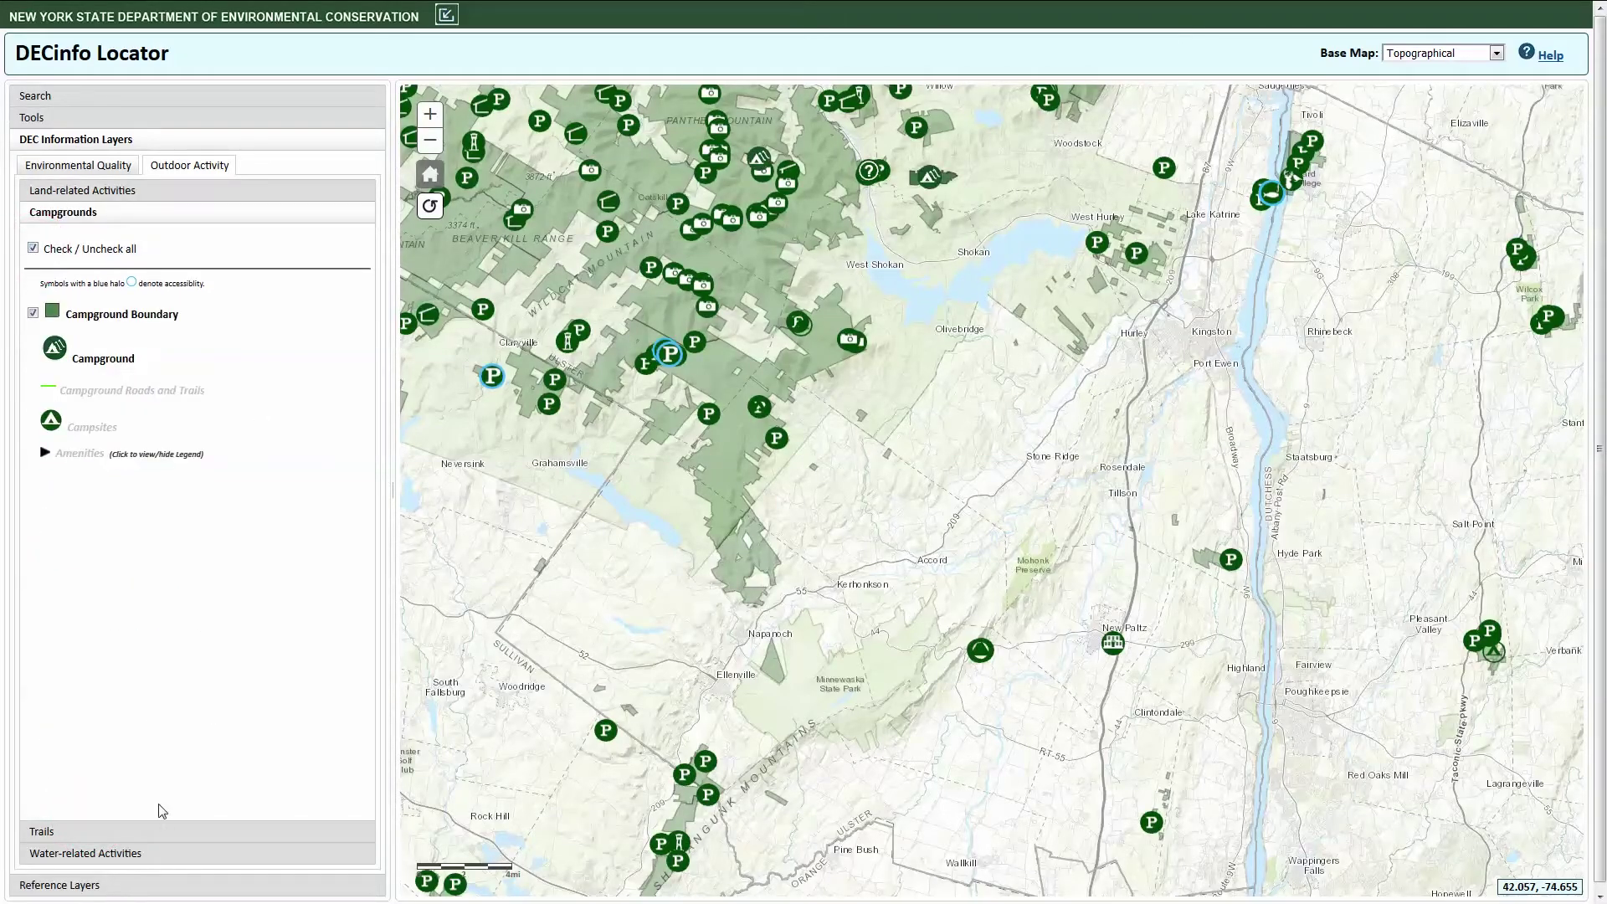
click(149, 853)
click(36, 290)
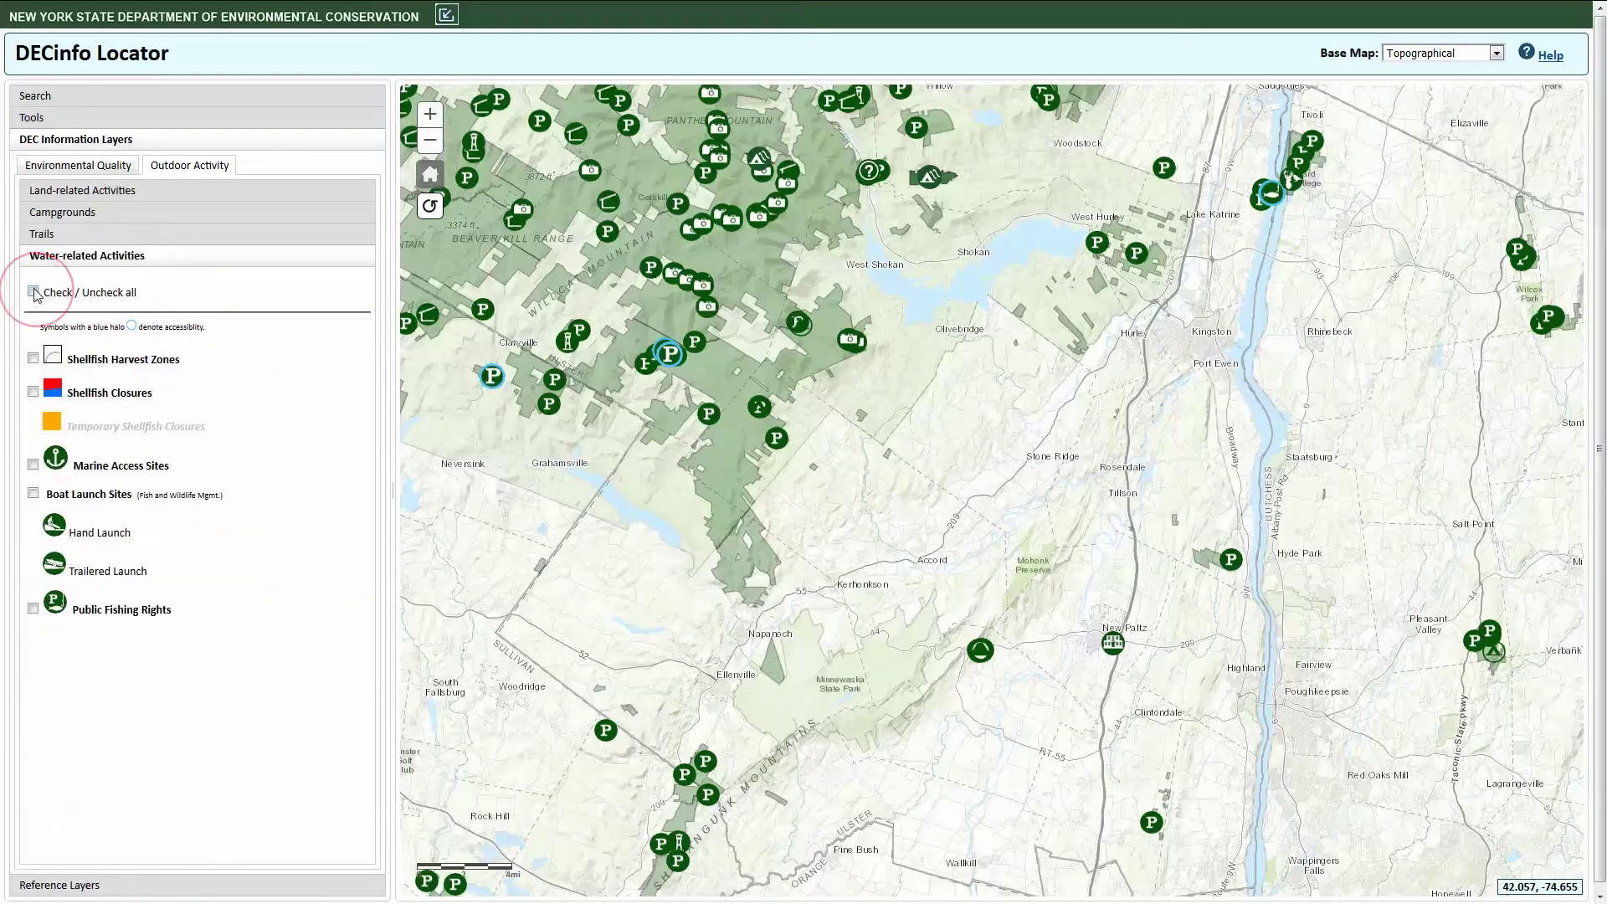
click(91, 166)
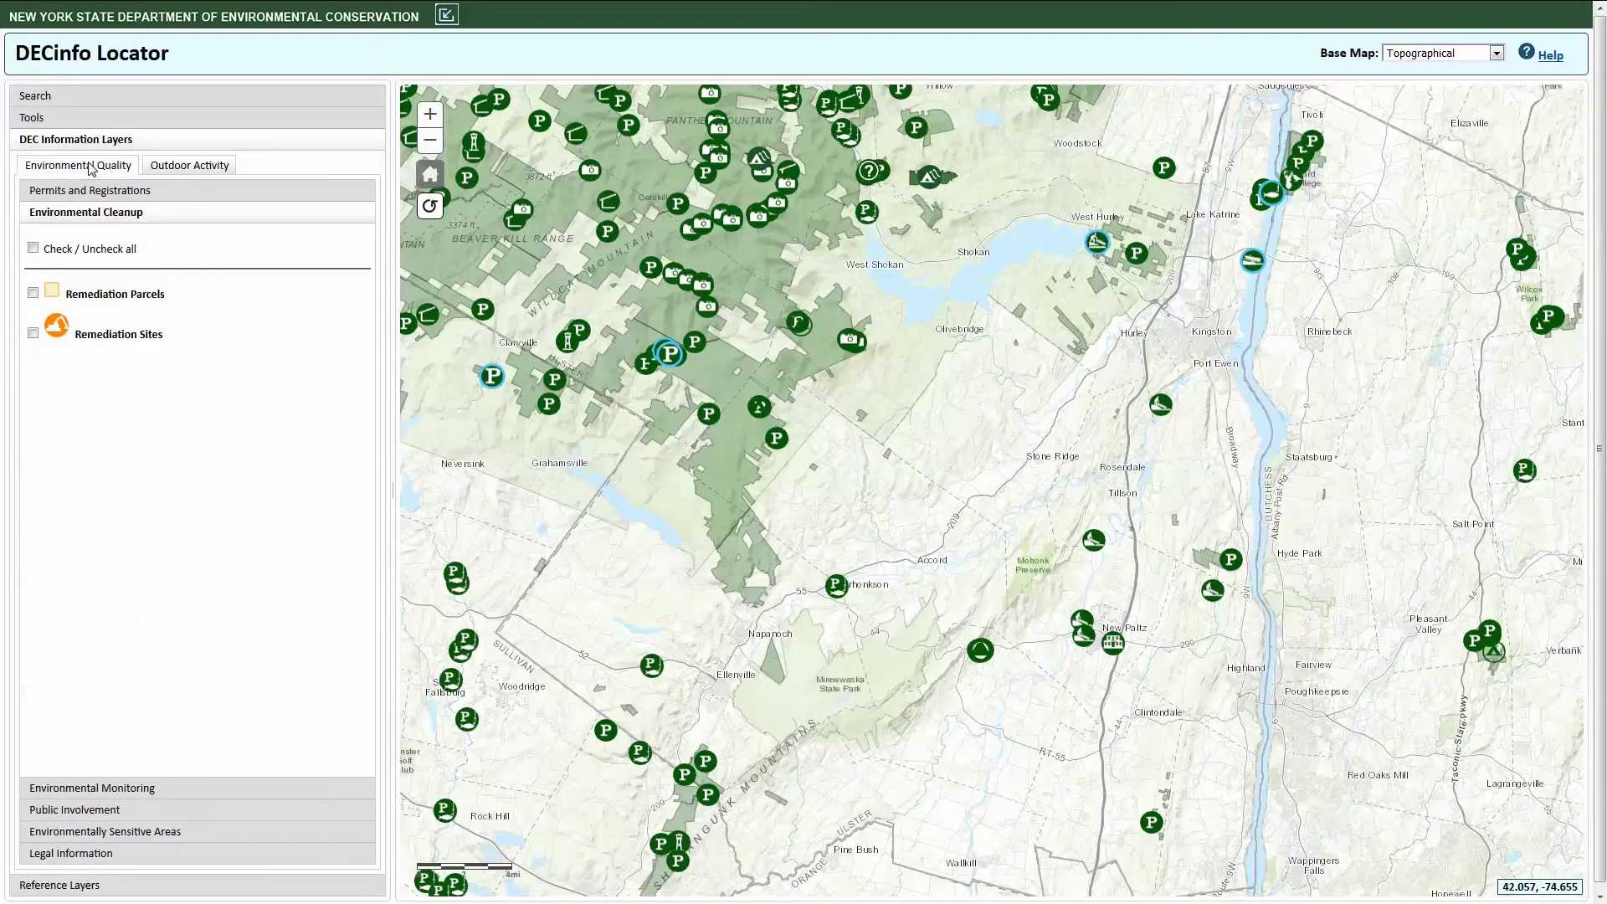
Turn on all Environmental Cleanup and all Environmental Monitoring layers
click(33, 249)
click(159, 789)
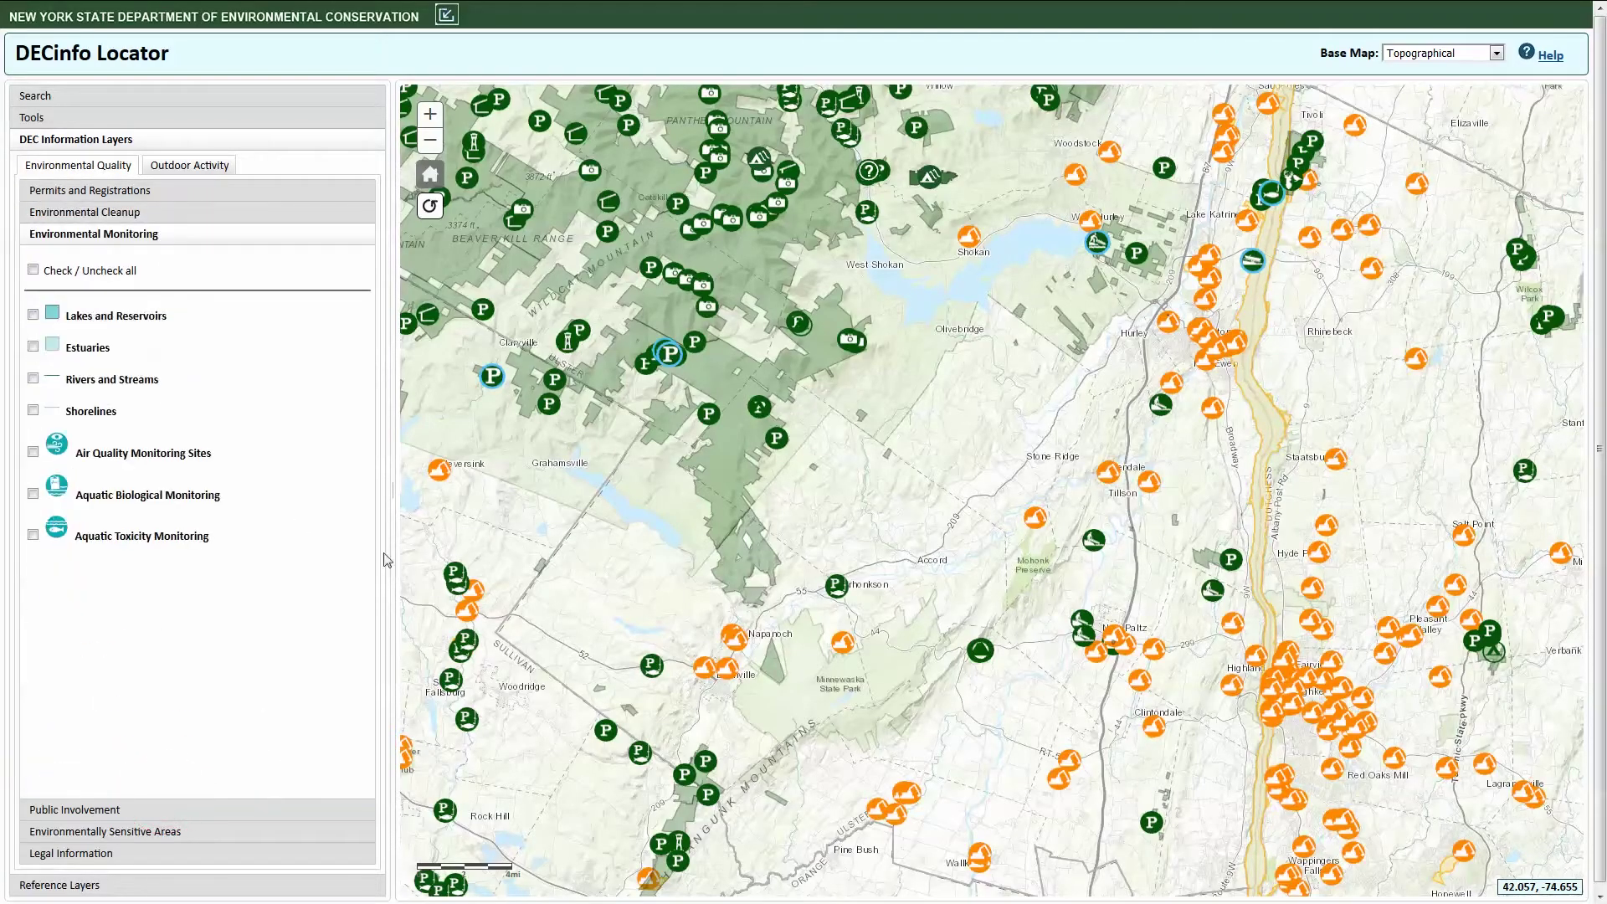
click(33, 269)
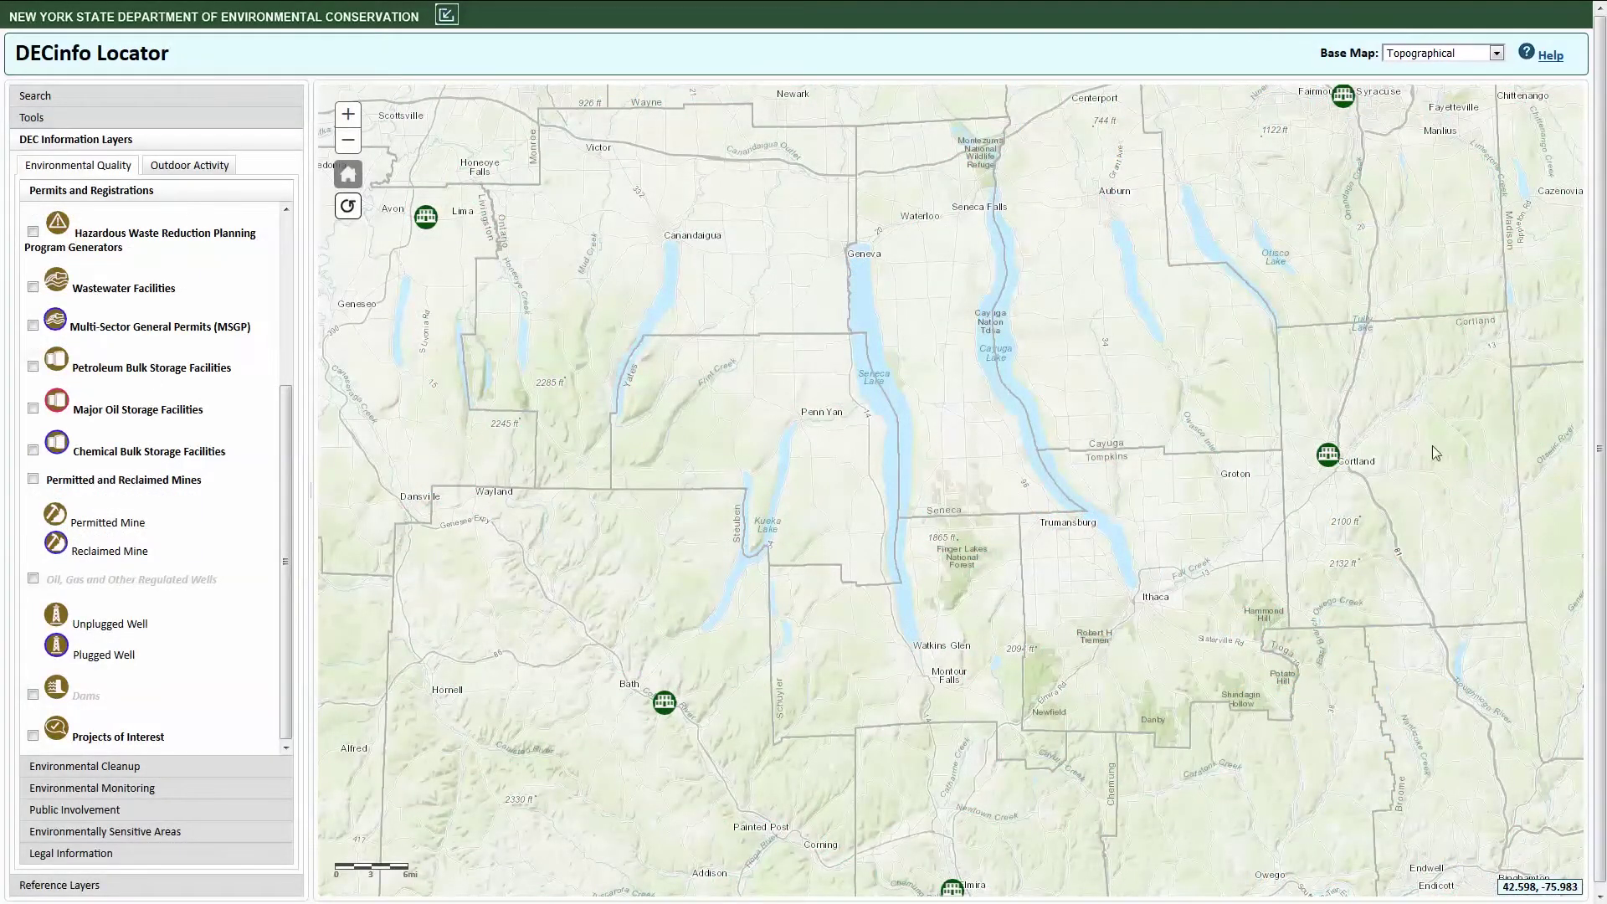
Turn on the Boat Launch Sites and Public Fishing Rights layers
click(194, 167)
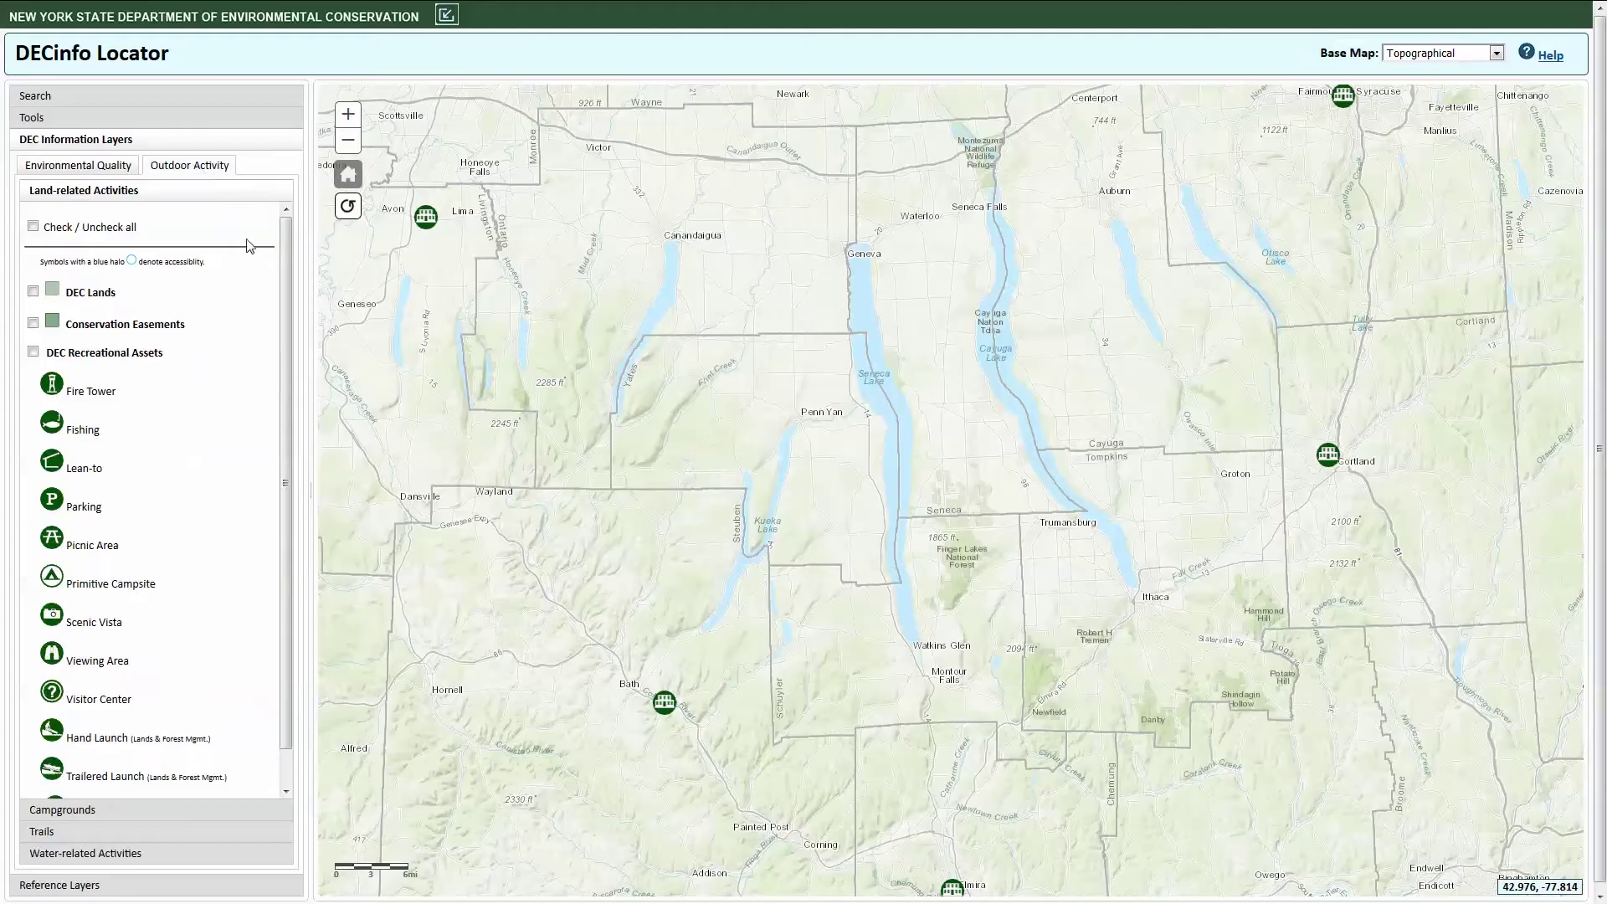
click(134, 853)
click(34, 493)
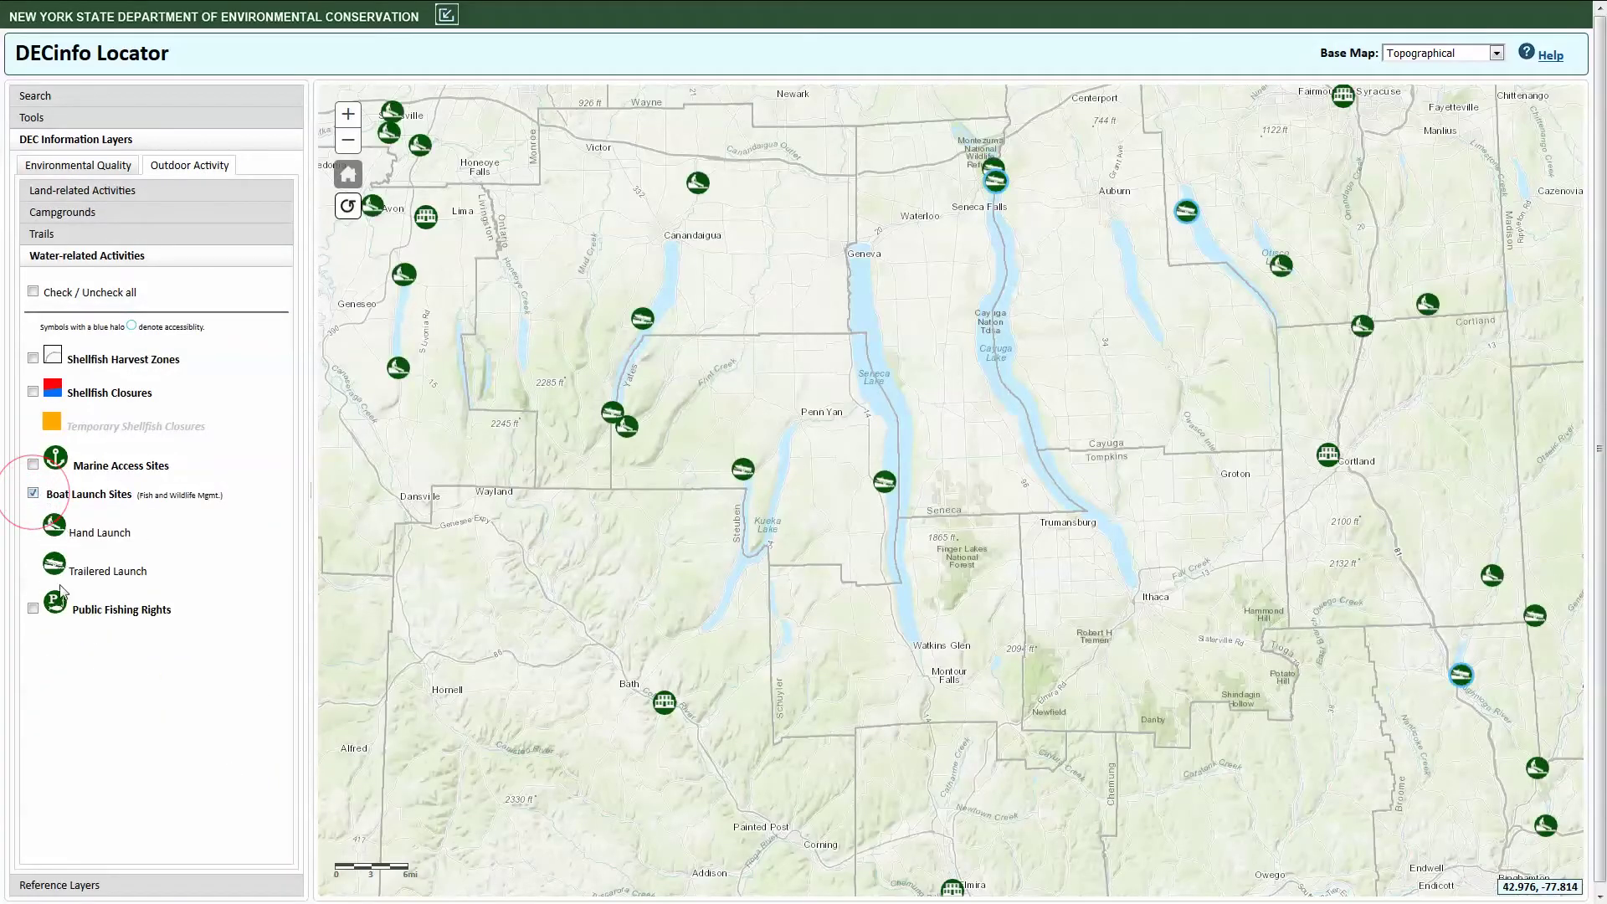
click(33, 609)
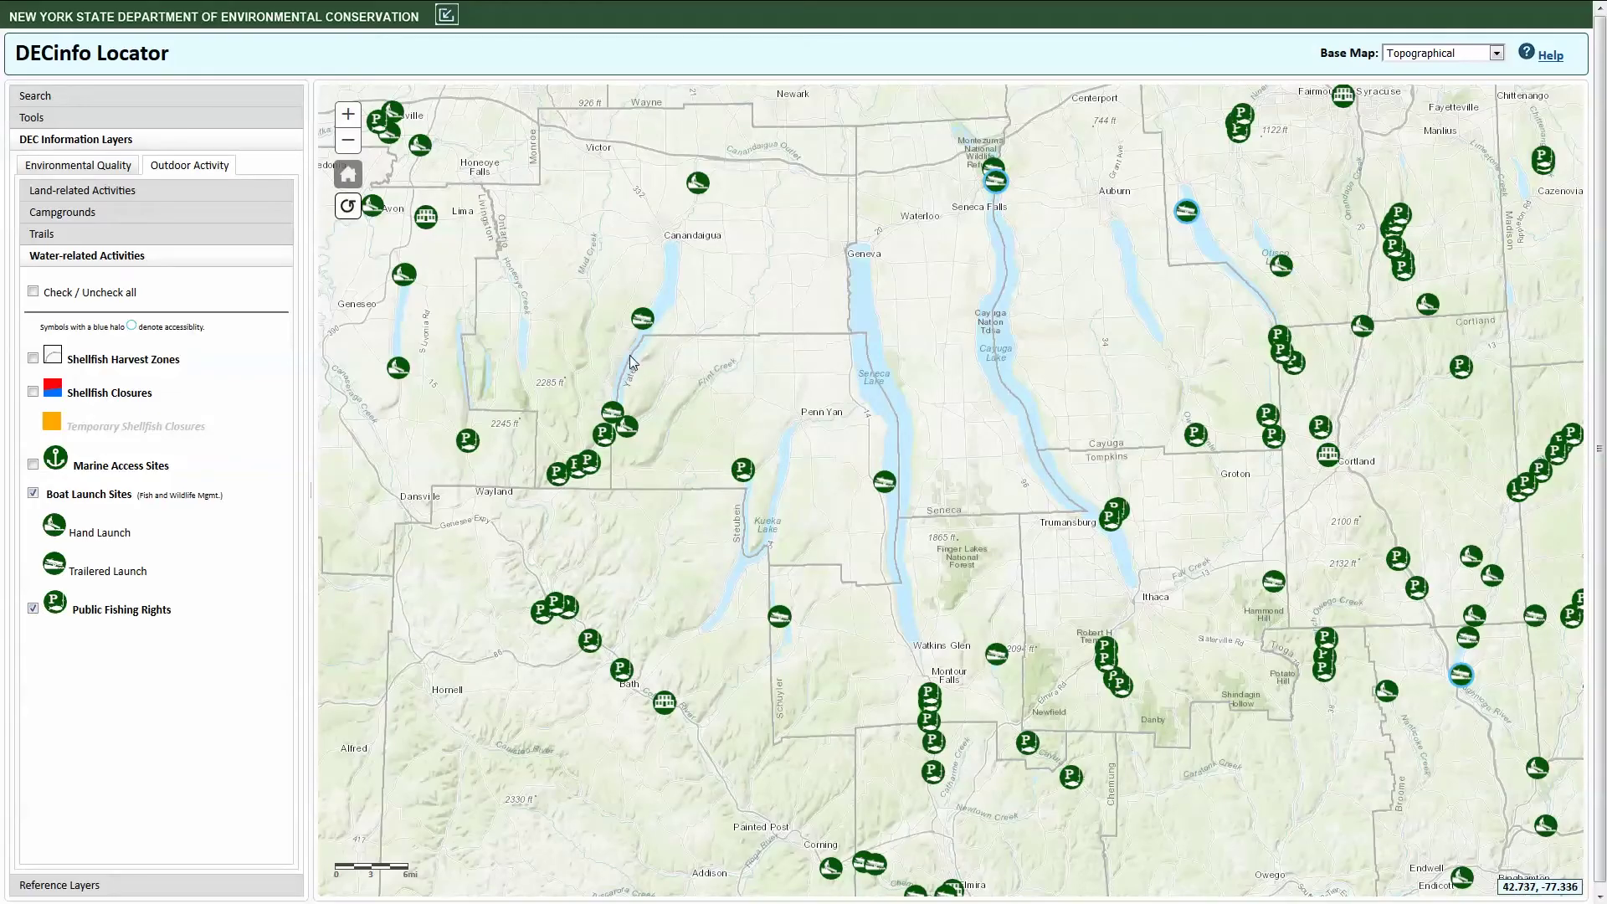
Zoom to southern Canandaigua Lake and return to the Environmental Quality layers
scroll(629, 362, up, 1)
drag(590, 323, 740, 438)
scroll(717, 445, up, 1)
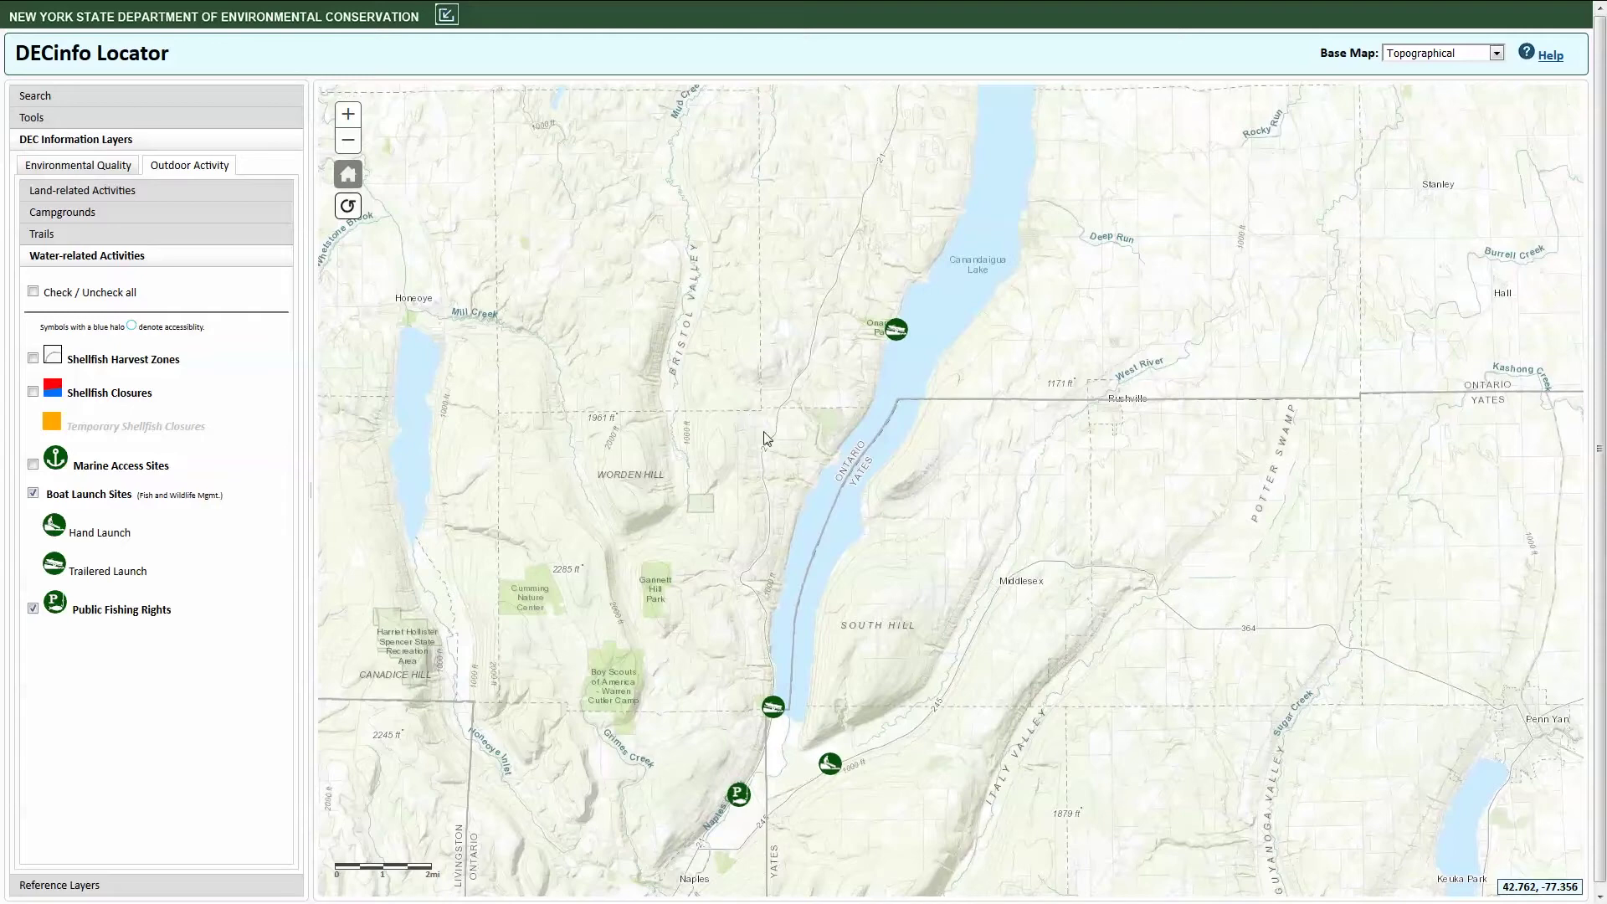
click(78, 165)
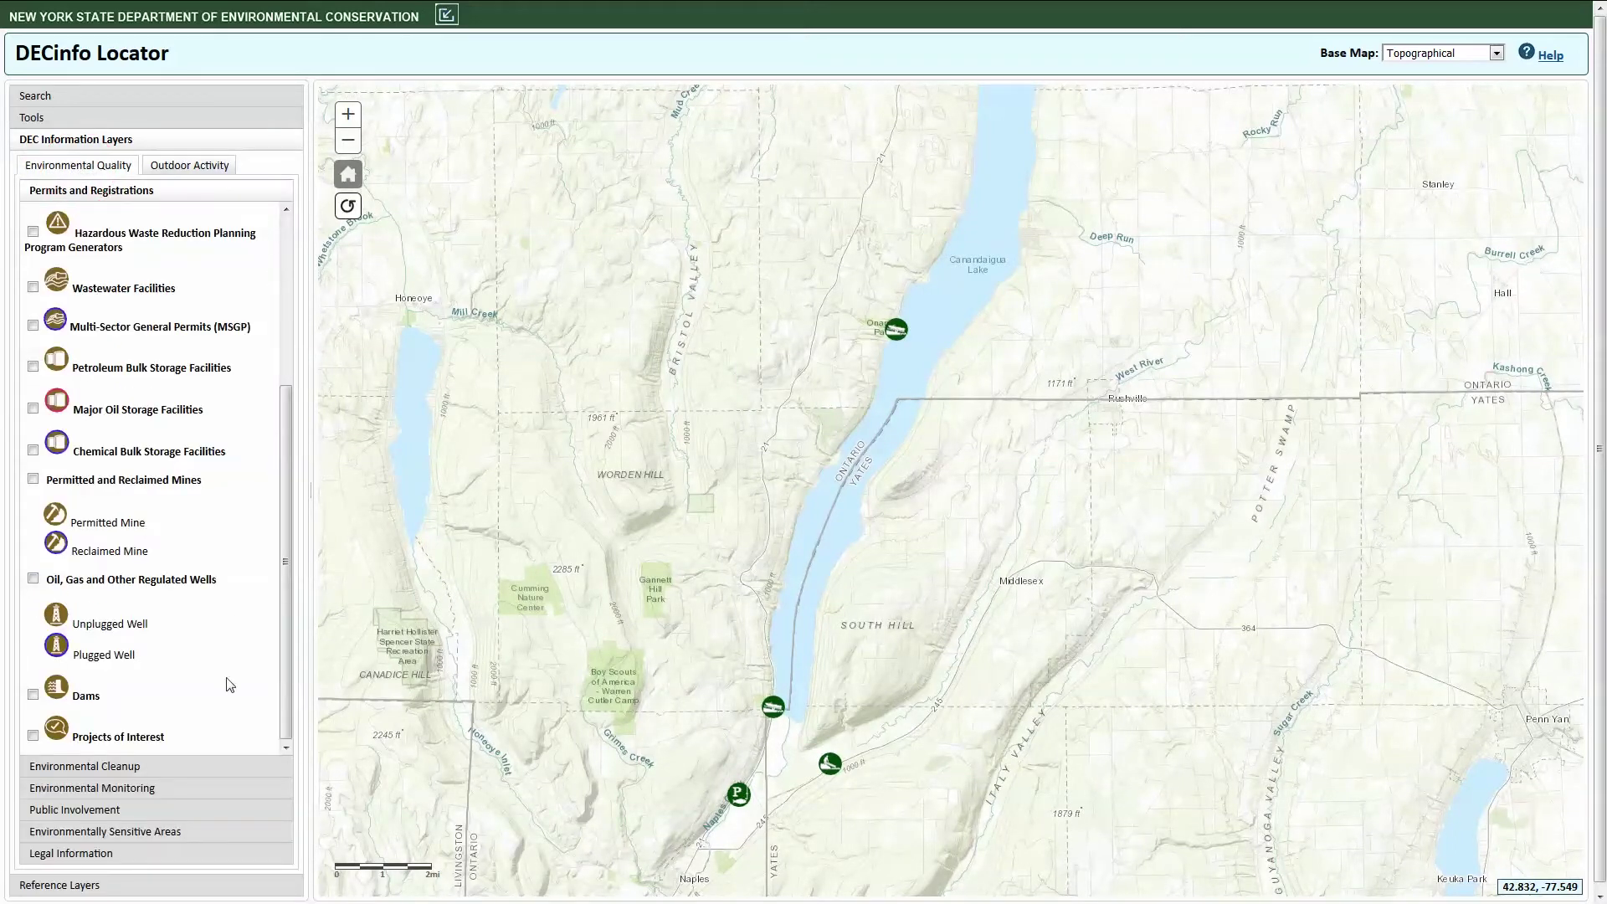
Turn on every Environmental Monitoring layer and open the Lake Flower boat launch popup near Saranac Lake
click(165, 788)
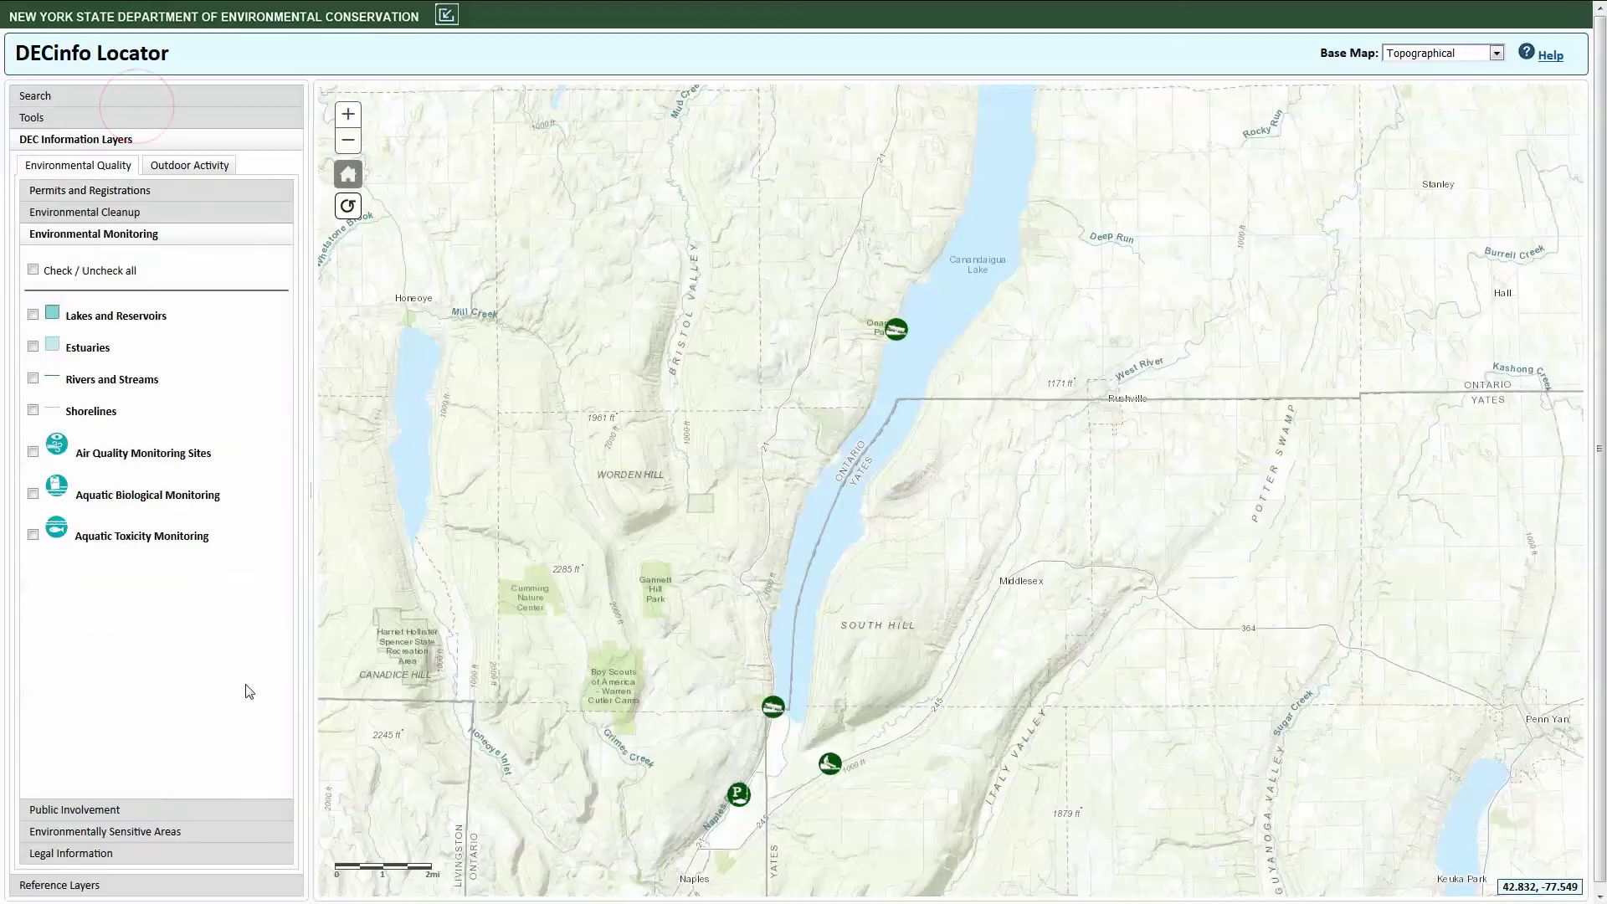
click(32, 269)
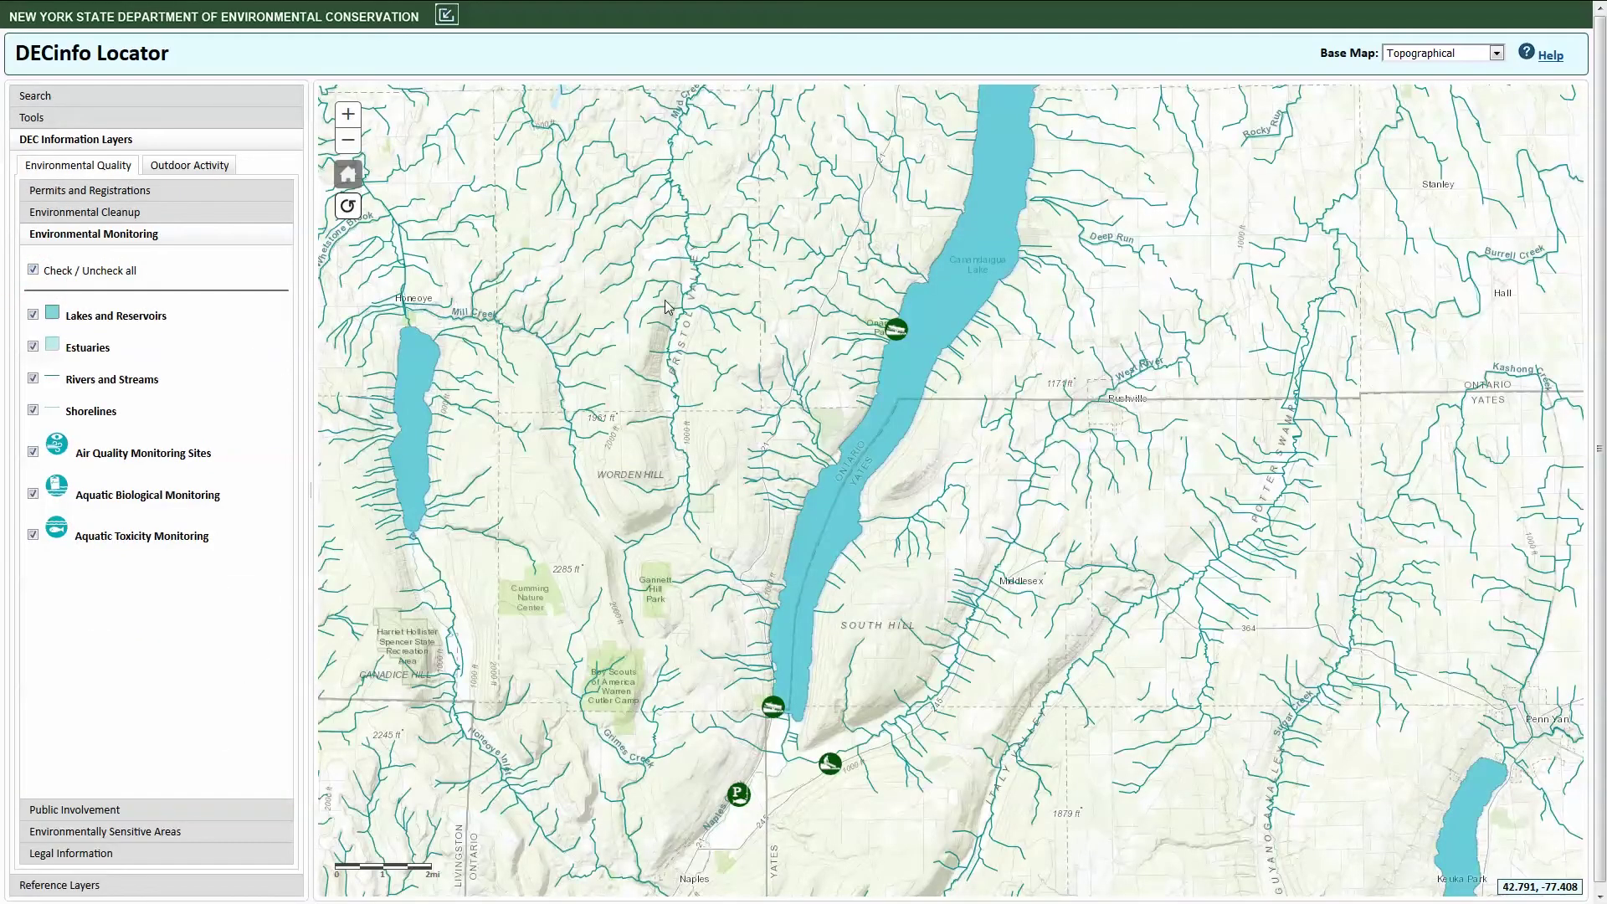
click(808, 437)
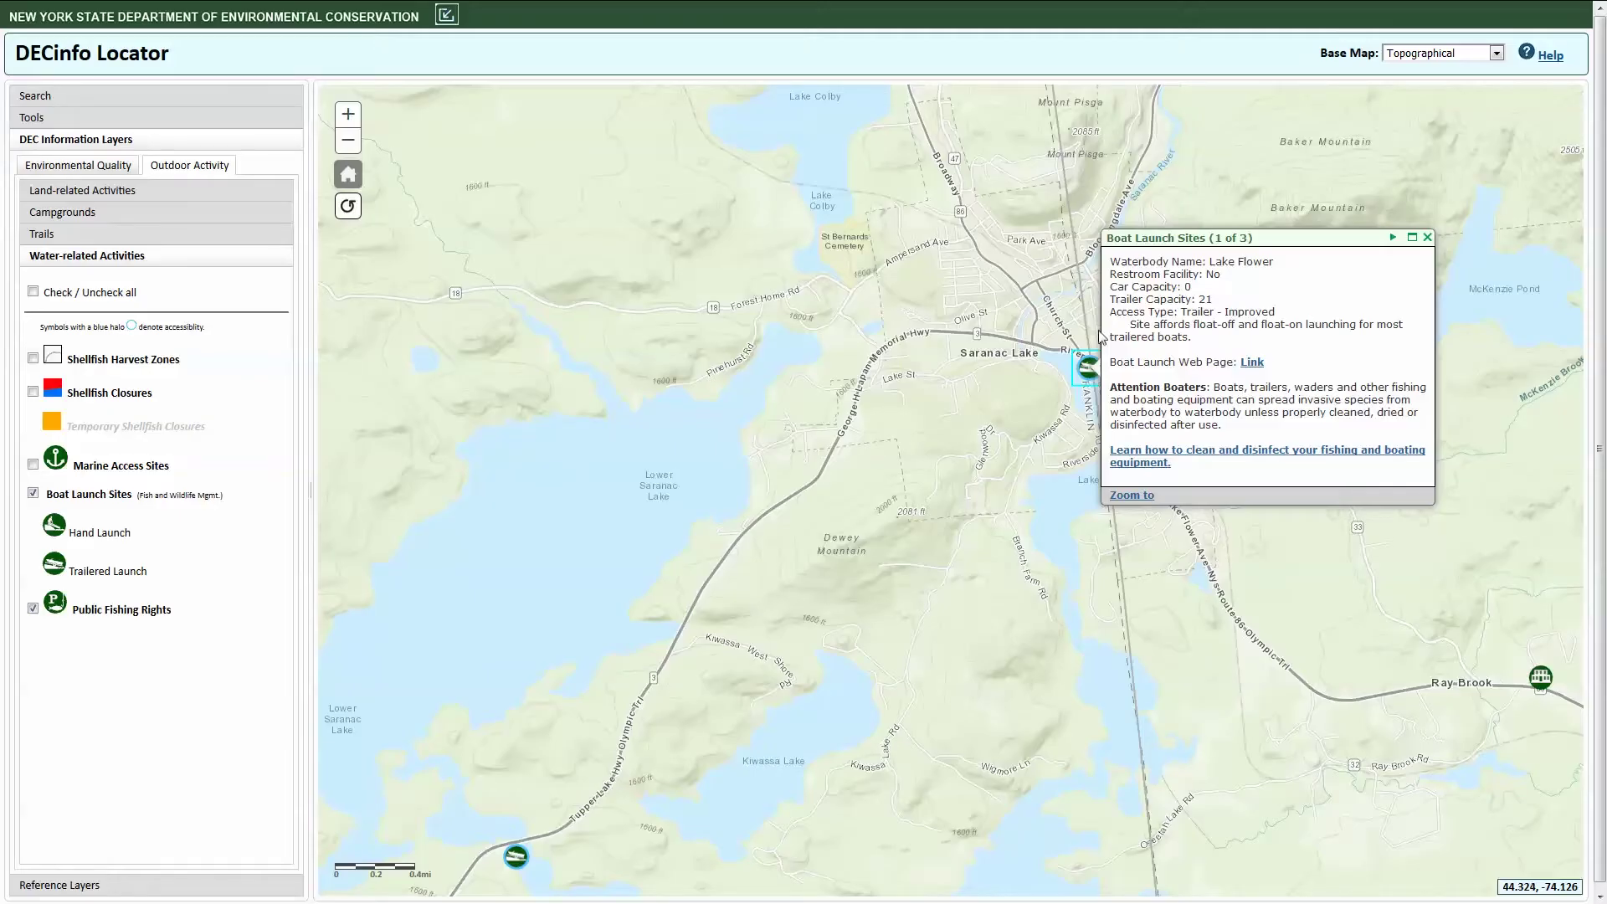
Page the popup to Essex County's record 3 of 3, uncheck County Boundary, and reopen Lake Flower's details
click(1394, 238)
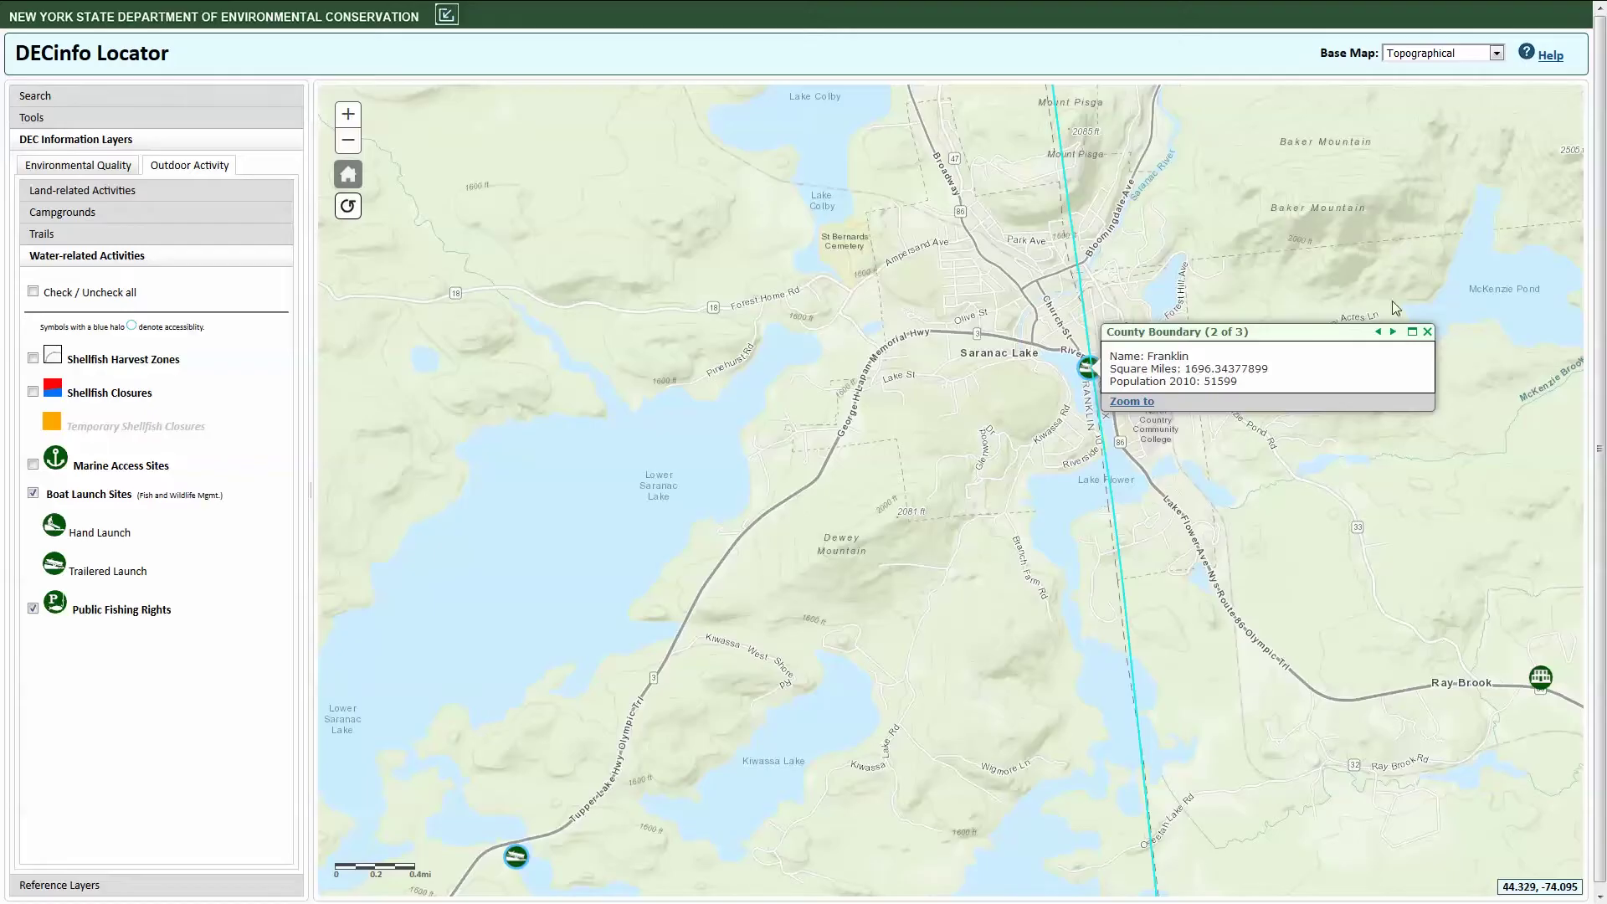
click(1394, 332)
click(38, 885)
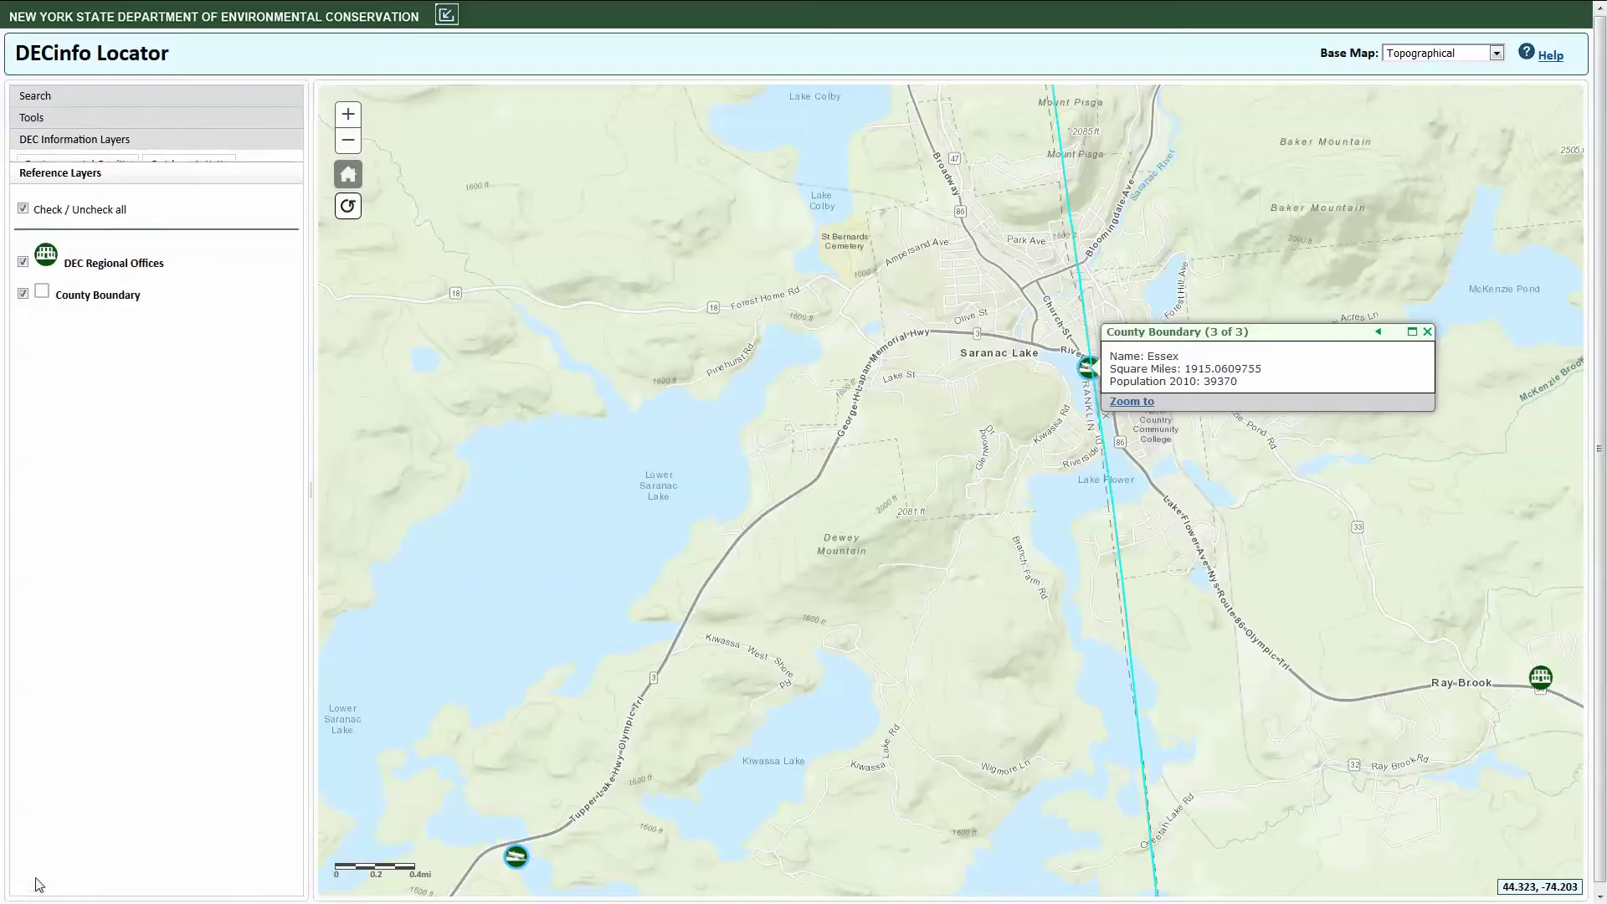
click(23, 282)
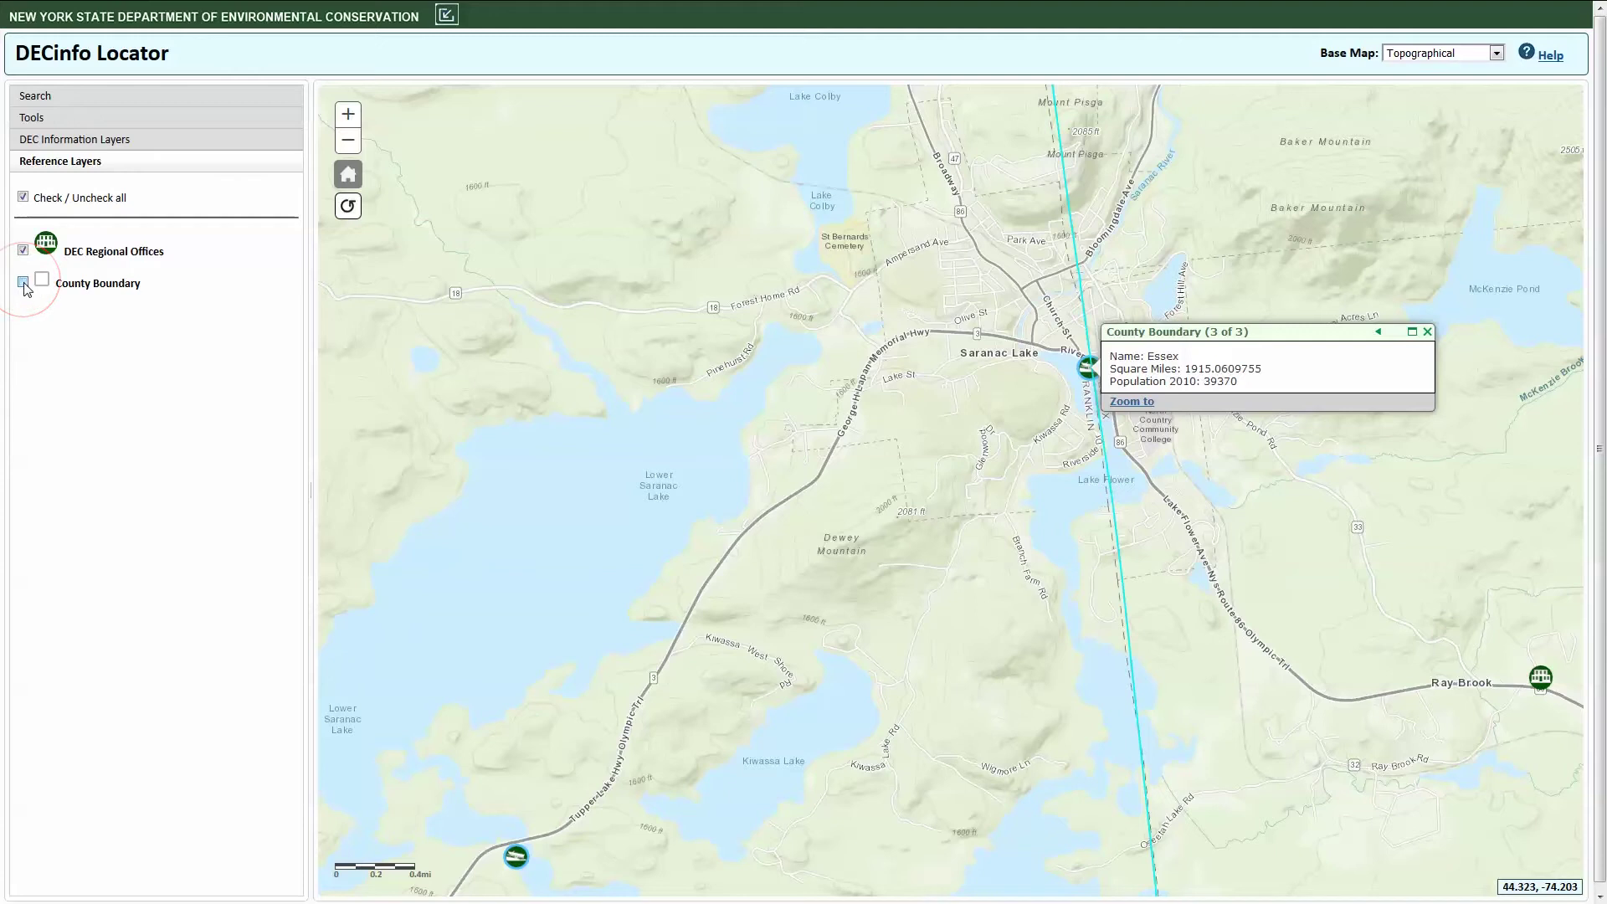
click(1086, 371)
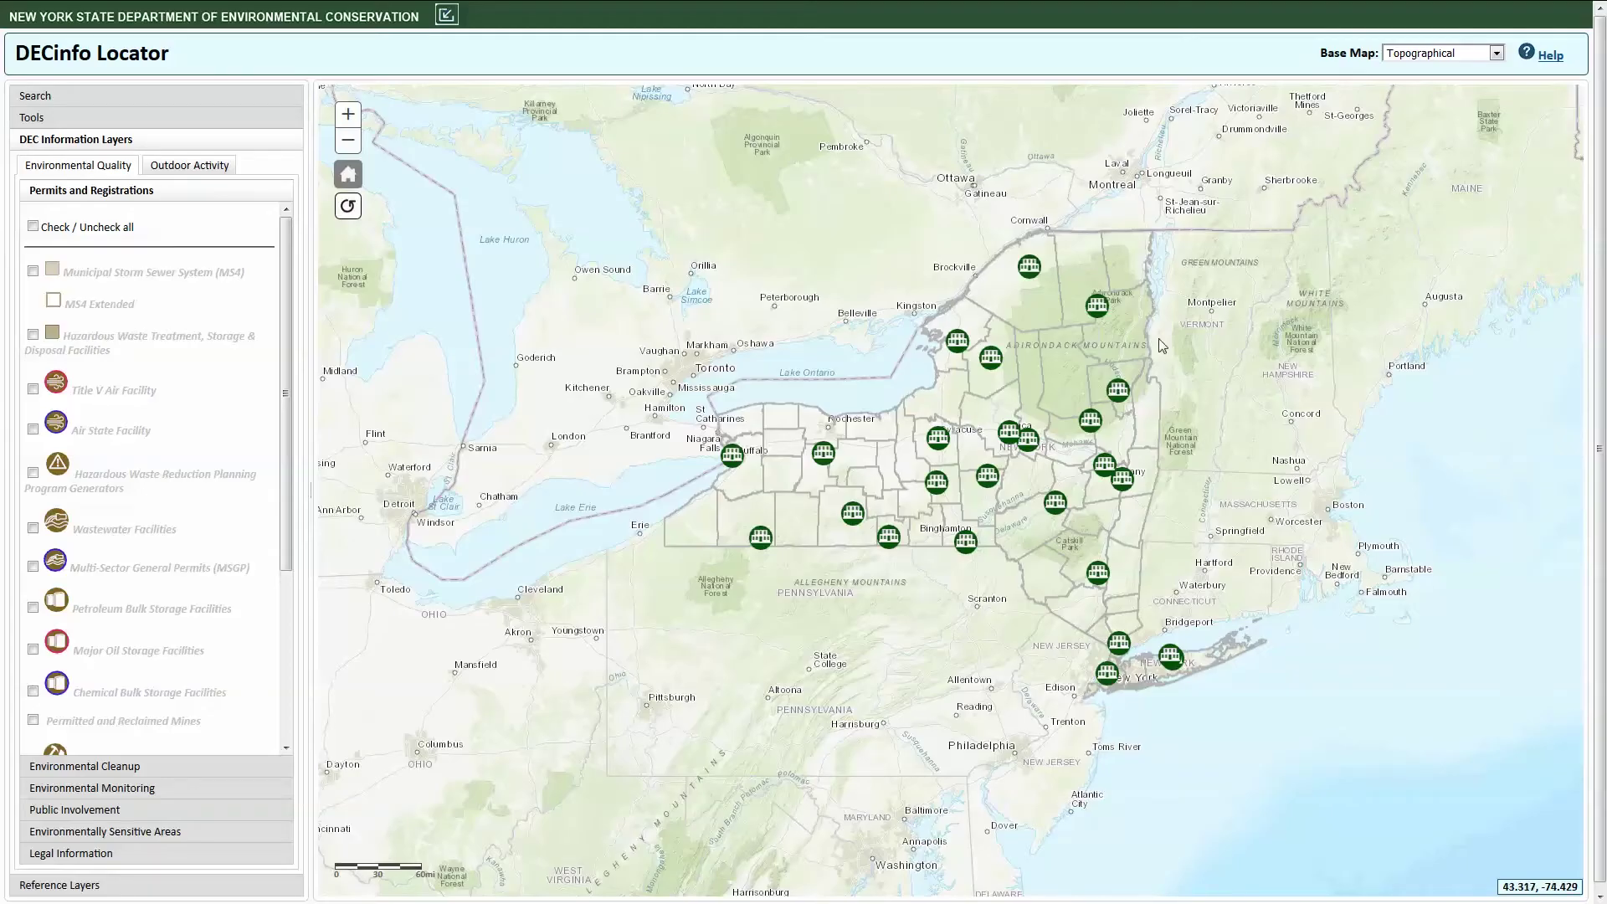
Choose About DECinfo Locator from the Help menu at the top right
click(1547, 57)
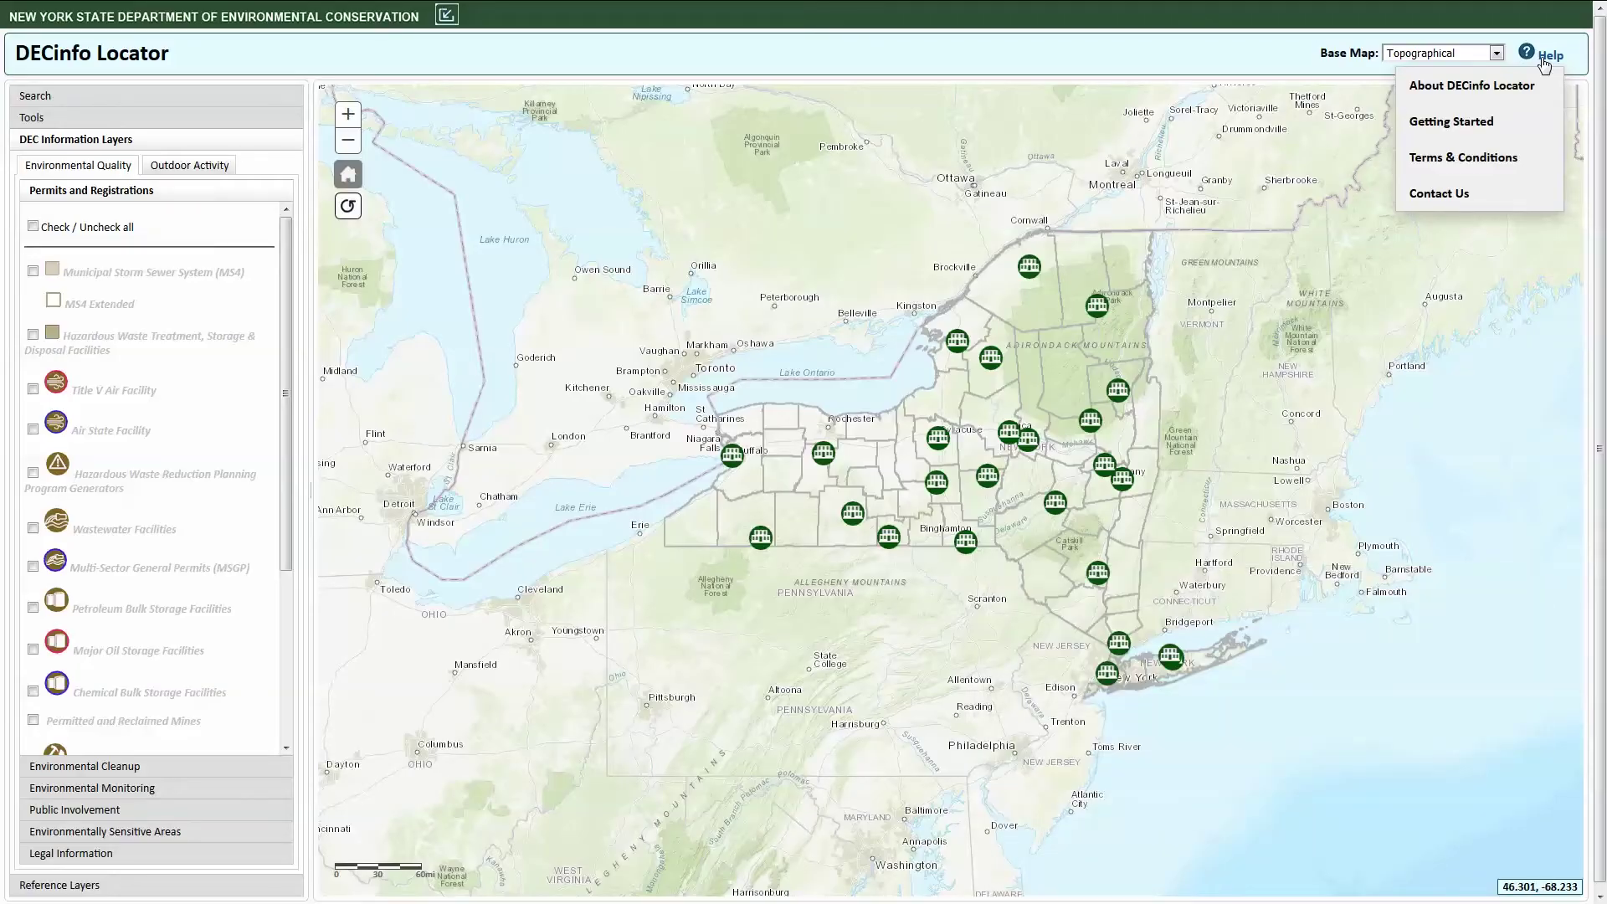
click(1478, 85)
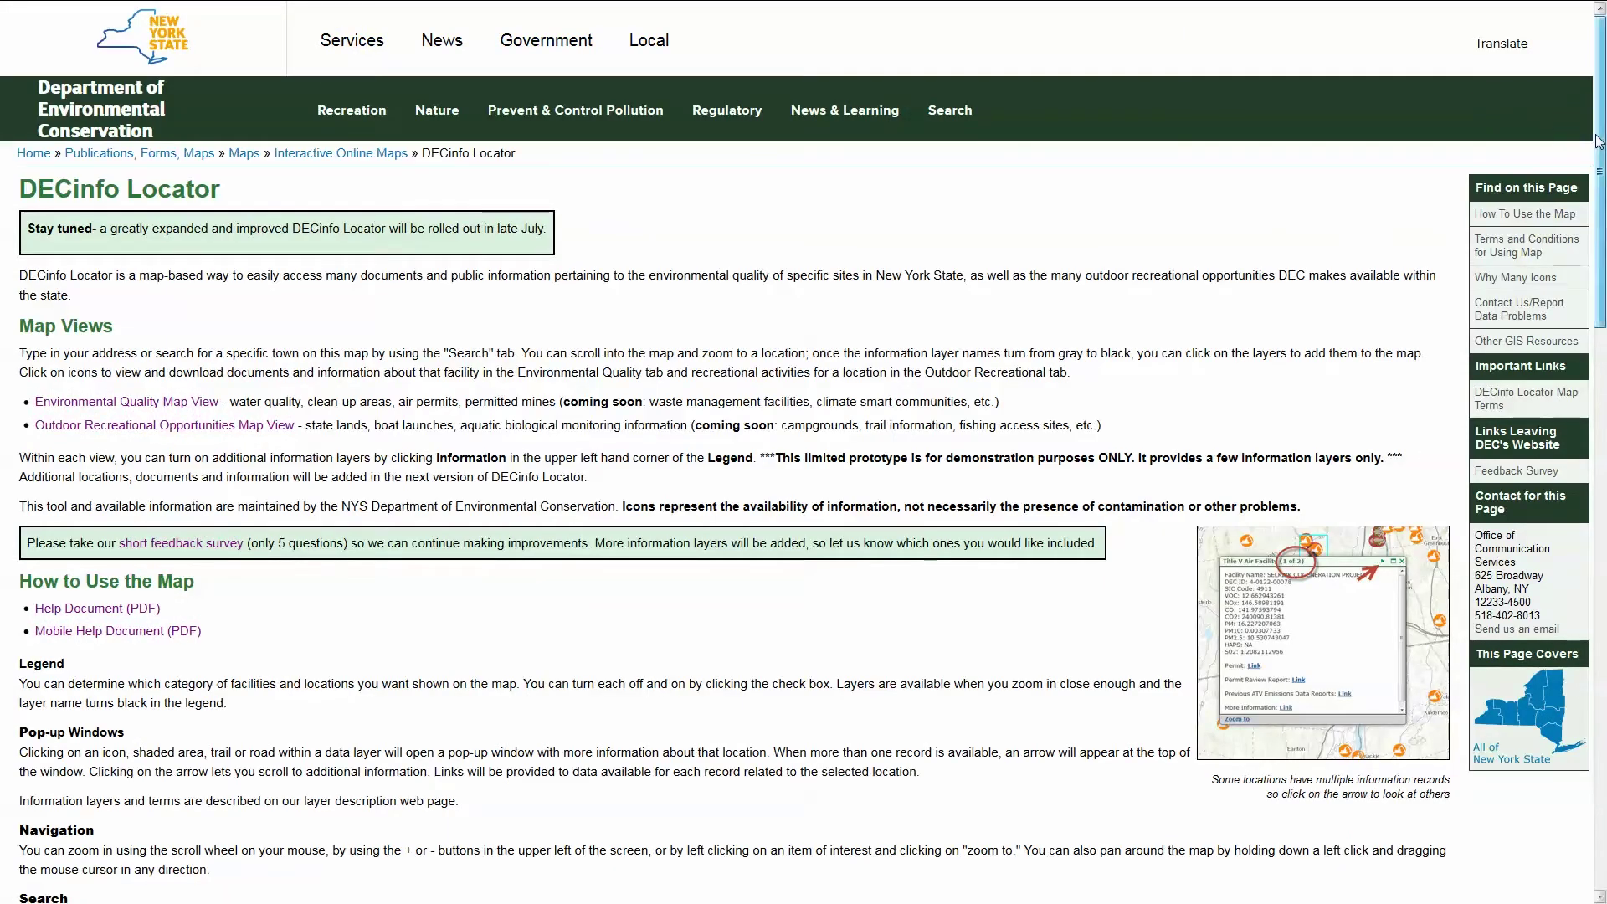
Scroll the About page, then bring up the Getting Started guide from Help and scroll through it
scroll(1595, 179, down, 2)
drag(1595, 178, 1596, 238)
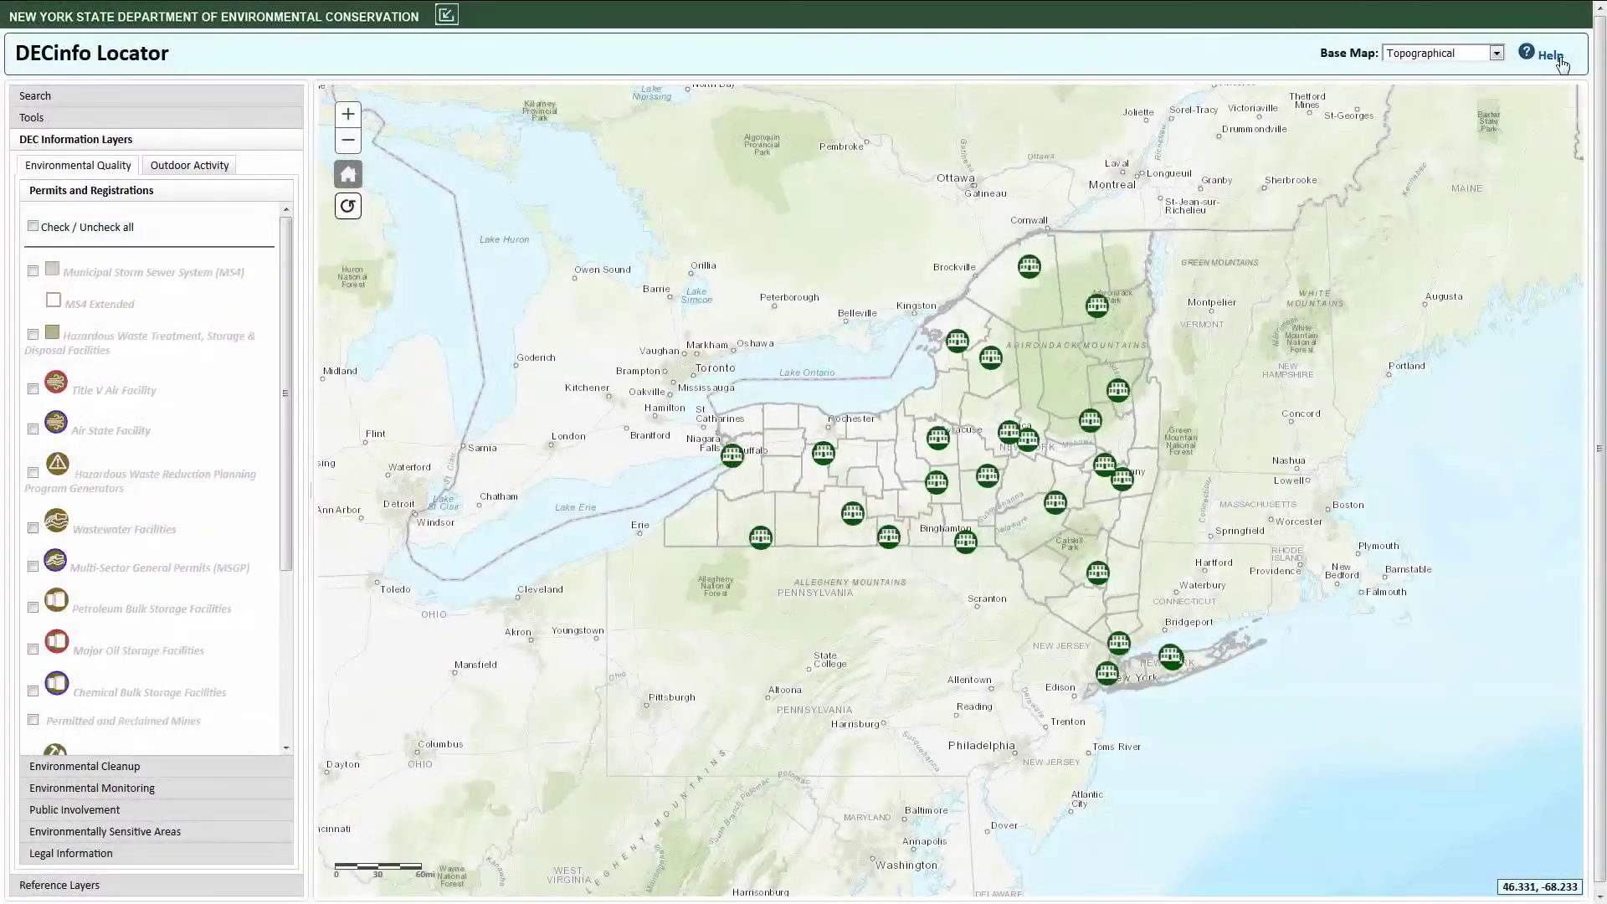
click(1557, 57)
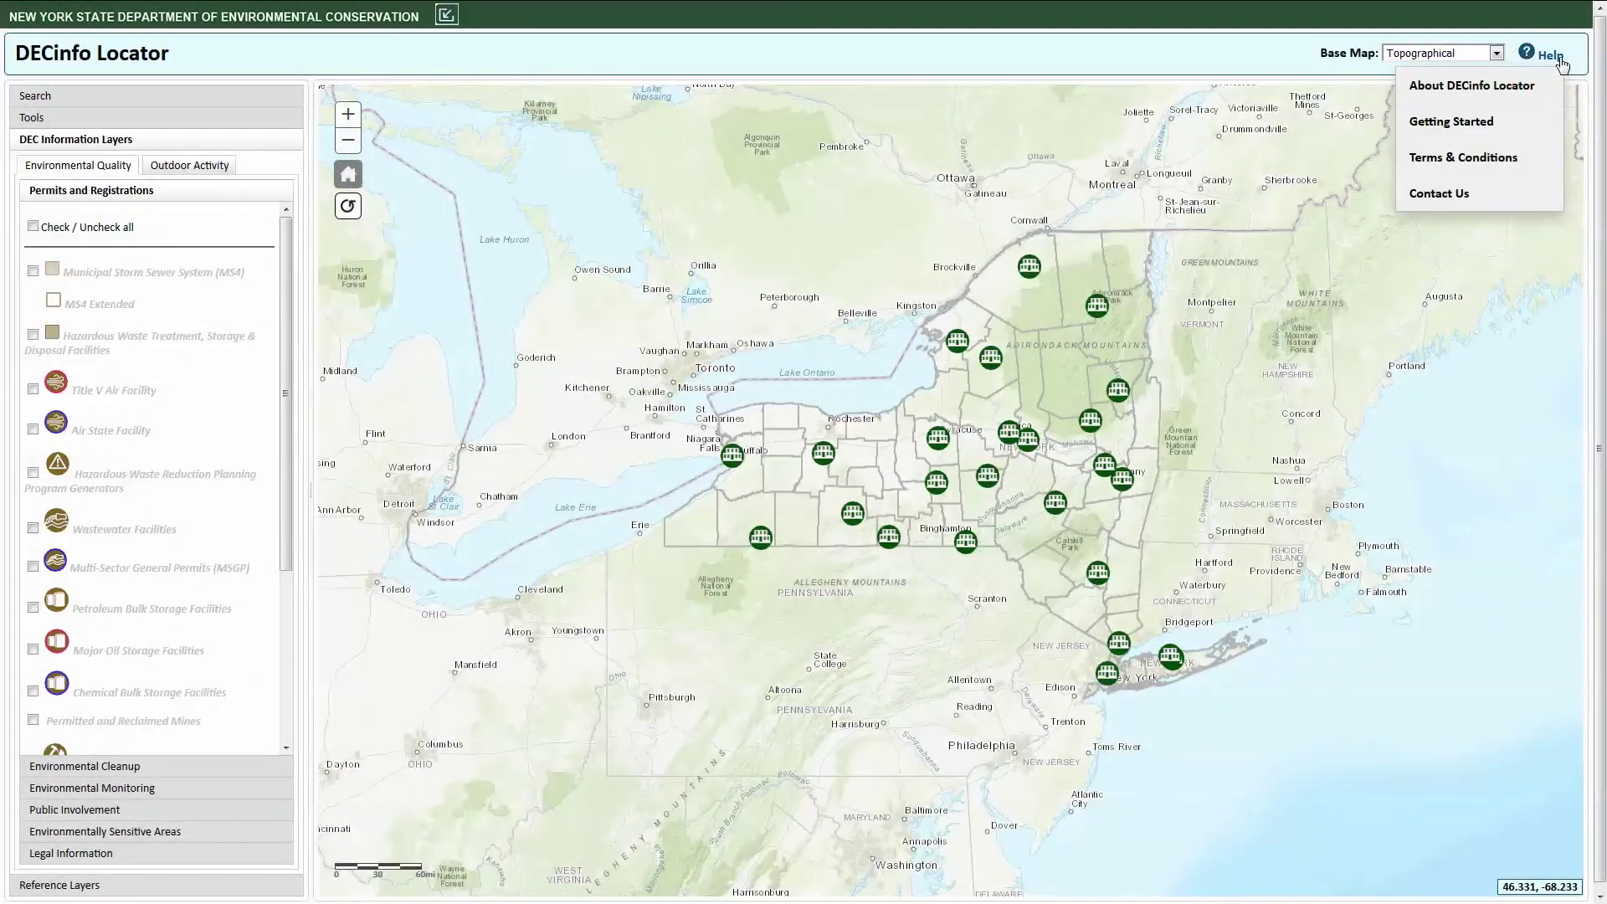
click(1450, 123)
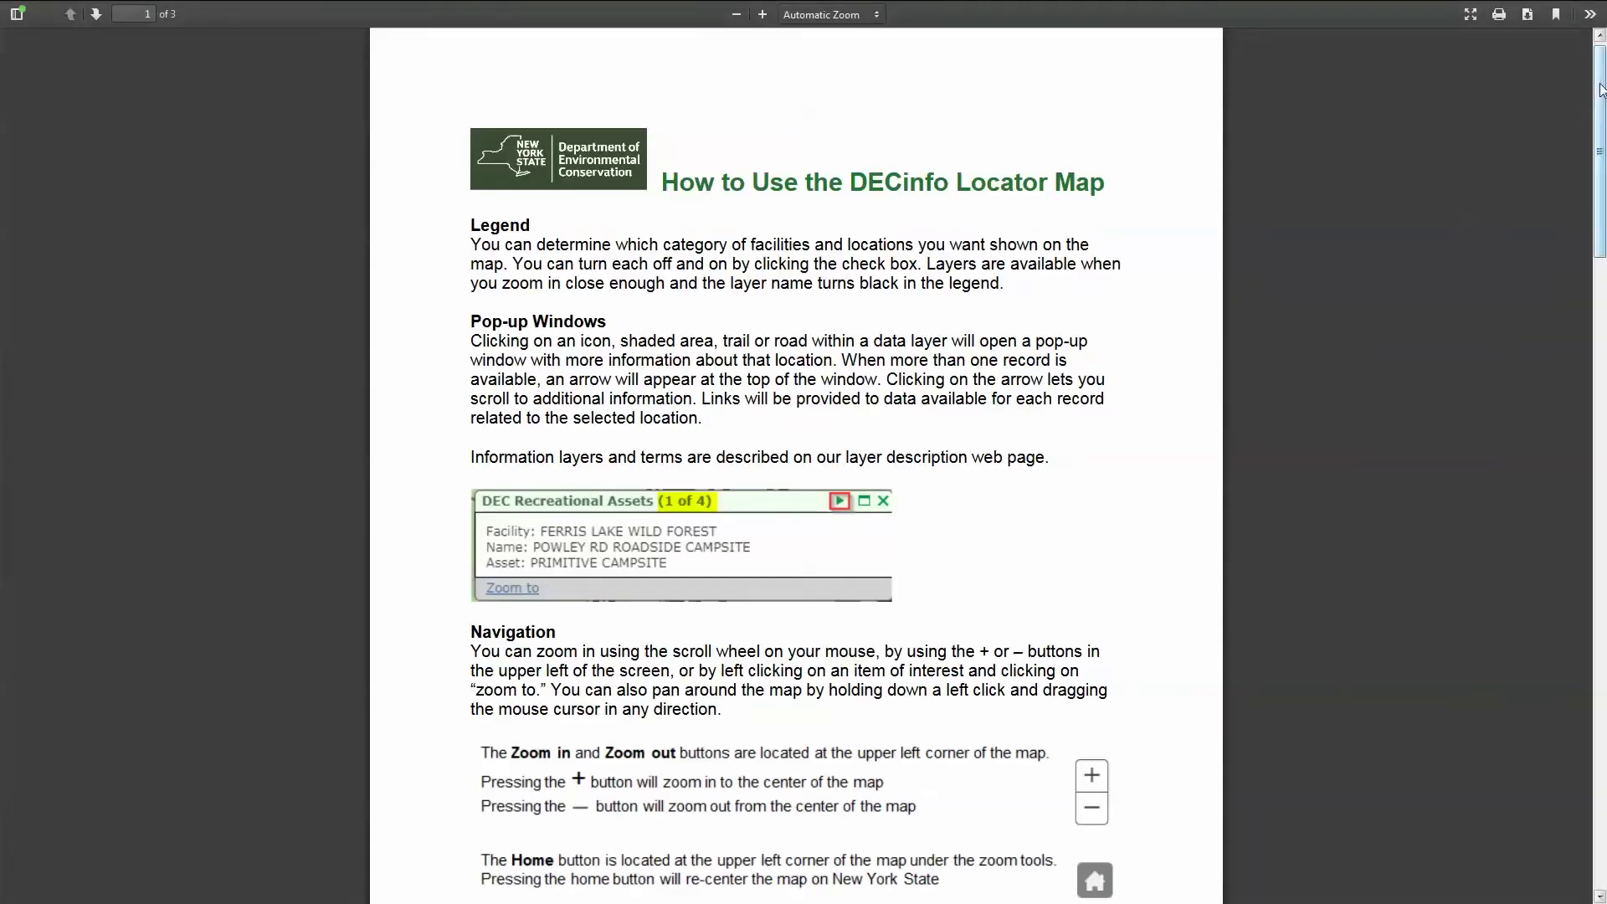
drag(1601, 90, 1601, 170)
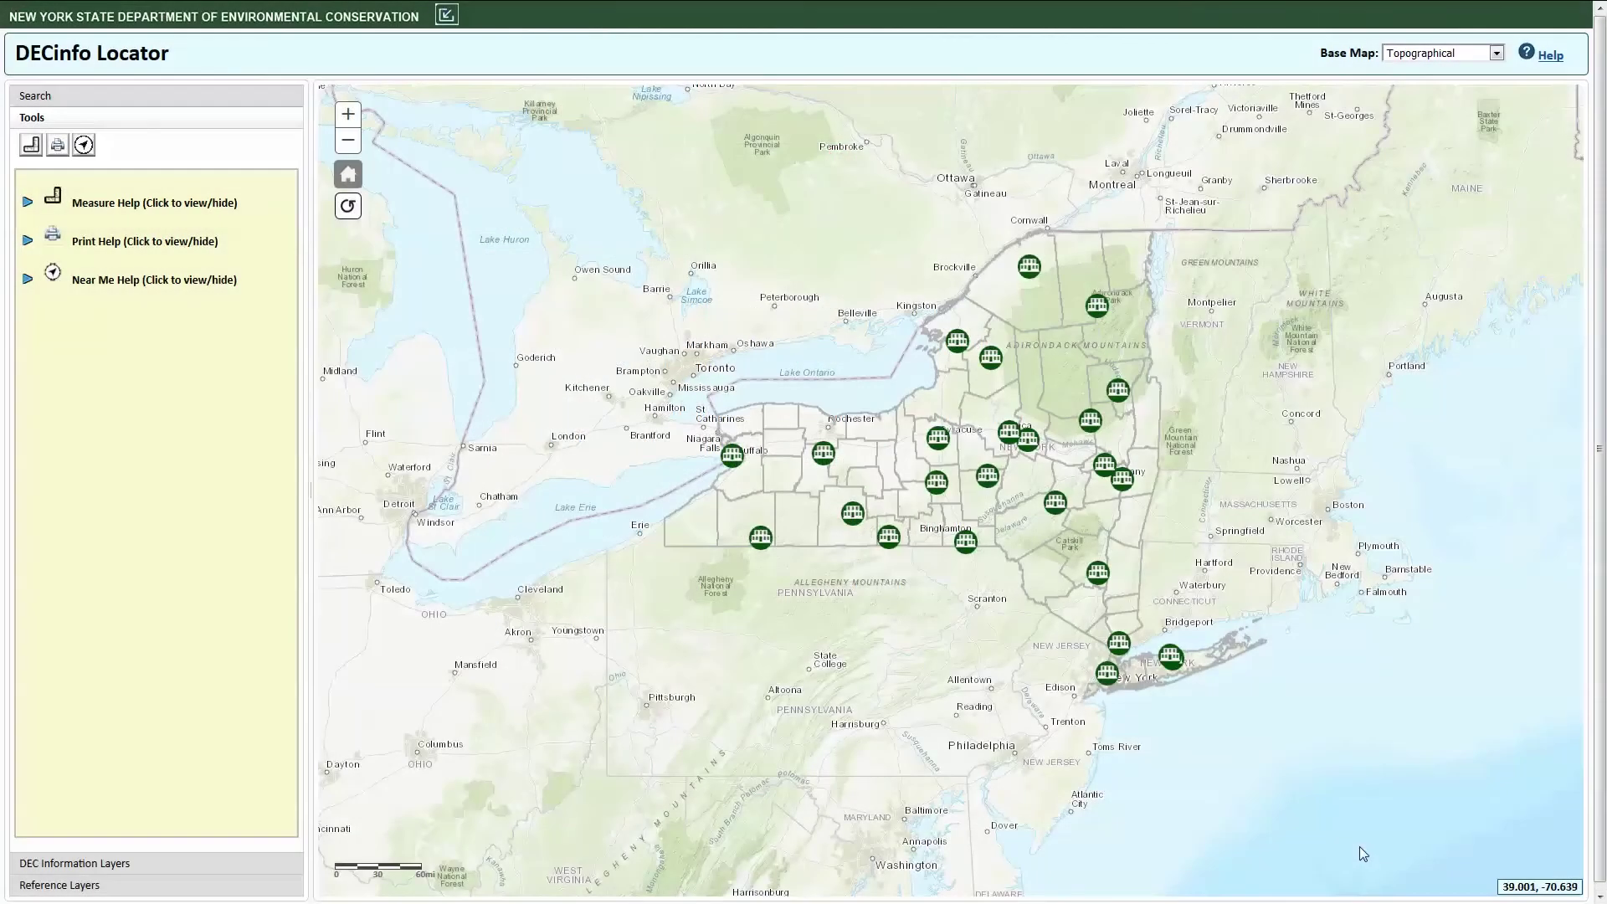
Expand and read the Measure Help on area and distance, then choose Help > Contact Us
click(27, 204)
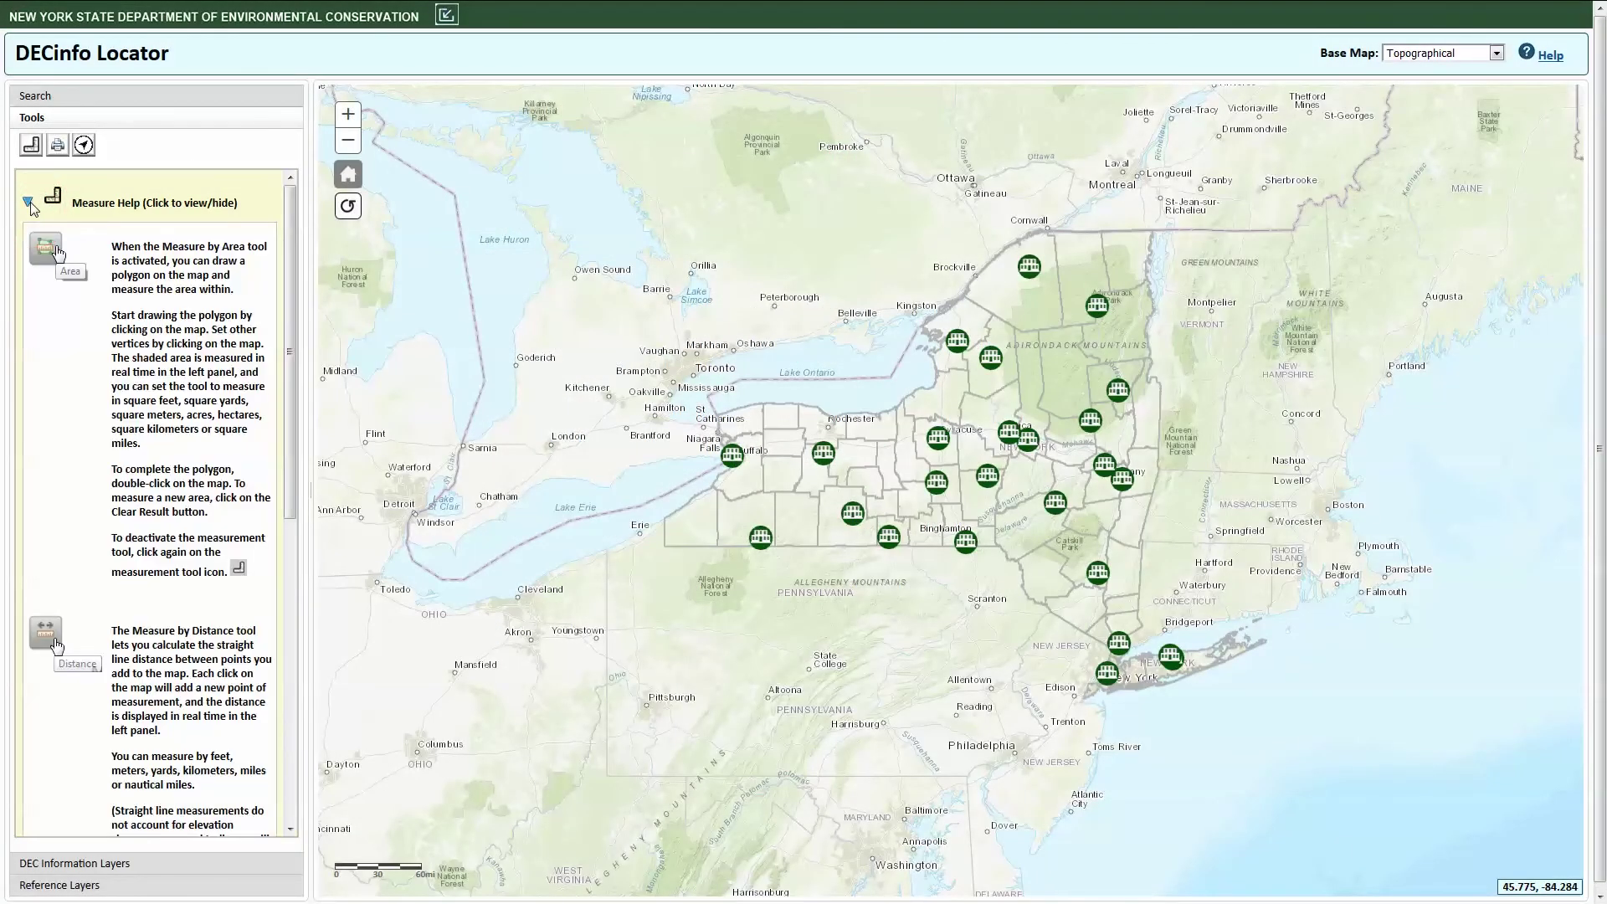
drag(299, 307, 299, 547)
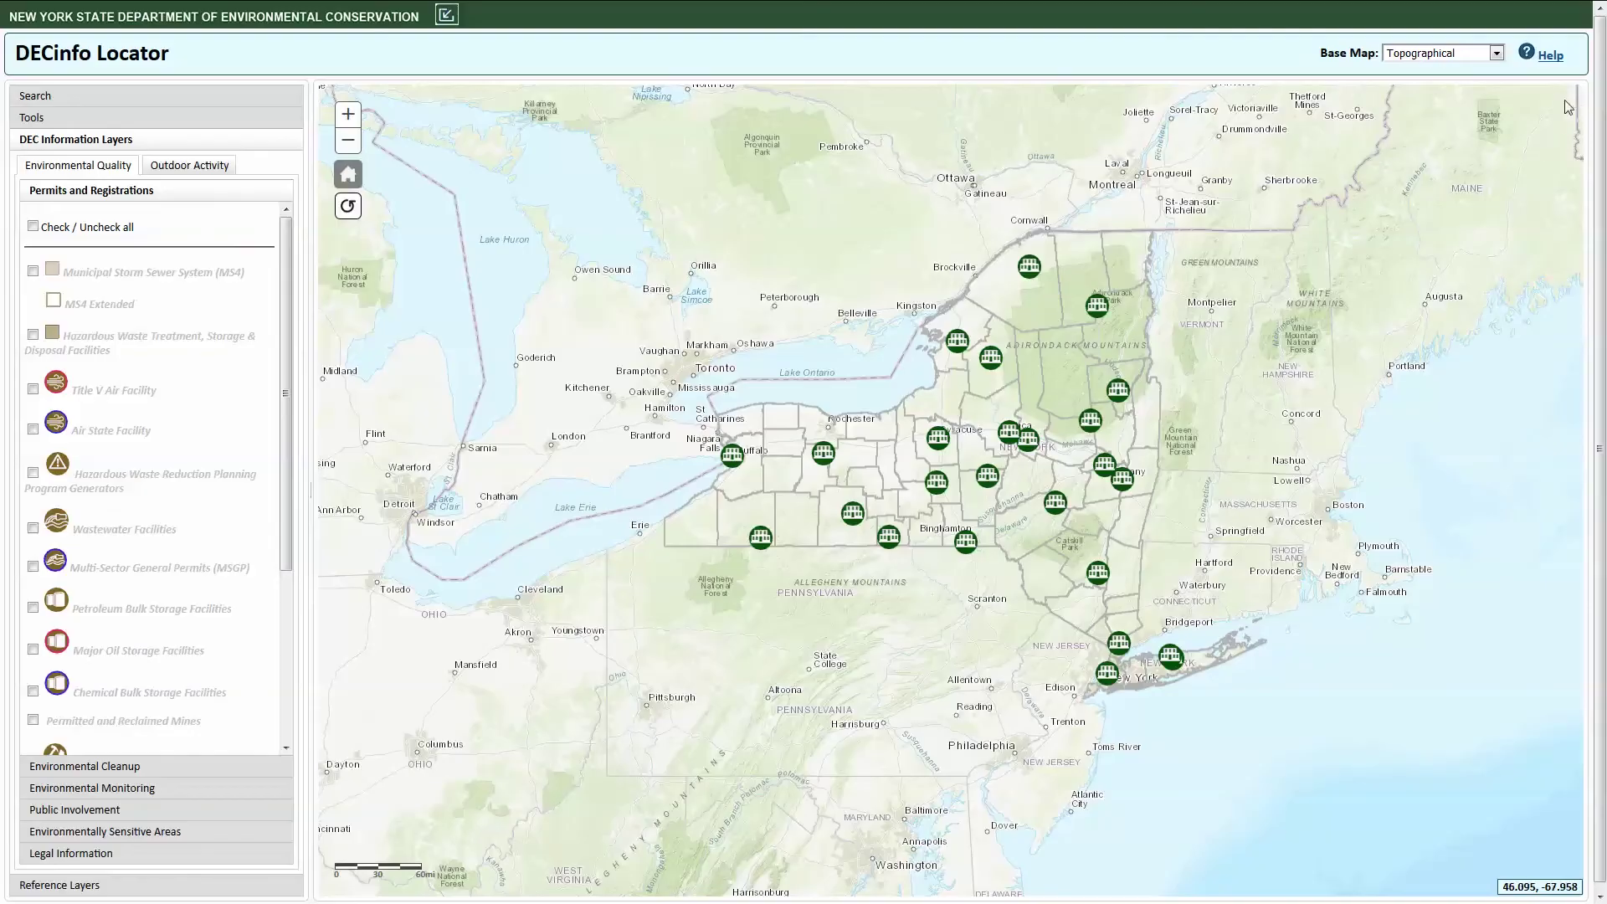
click(1550, 57)
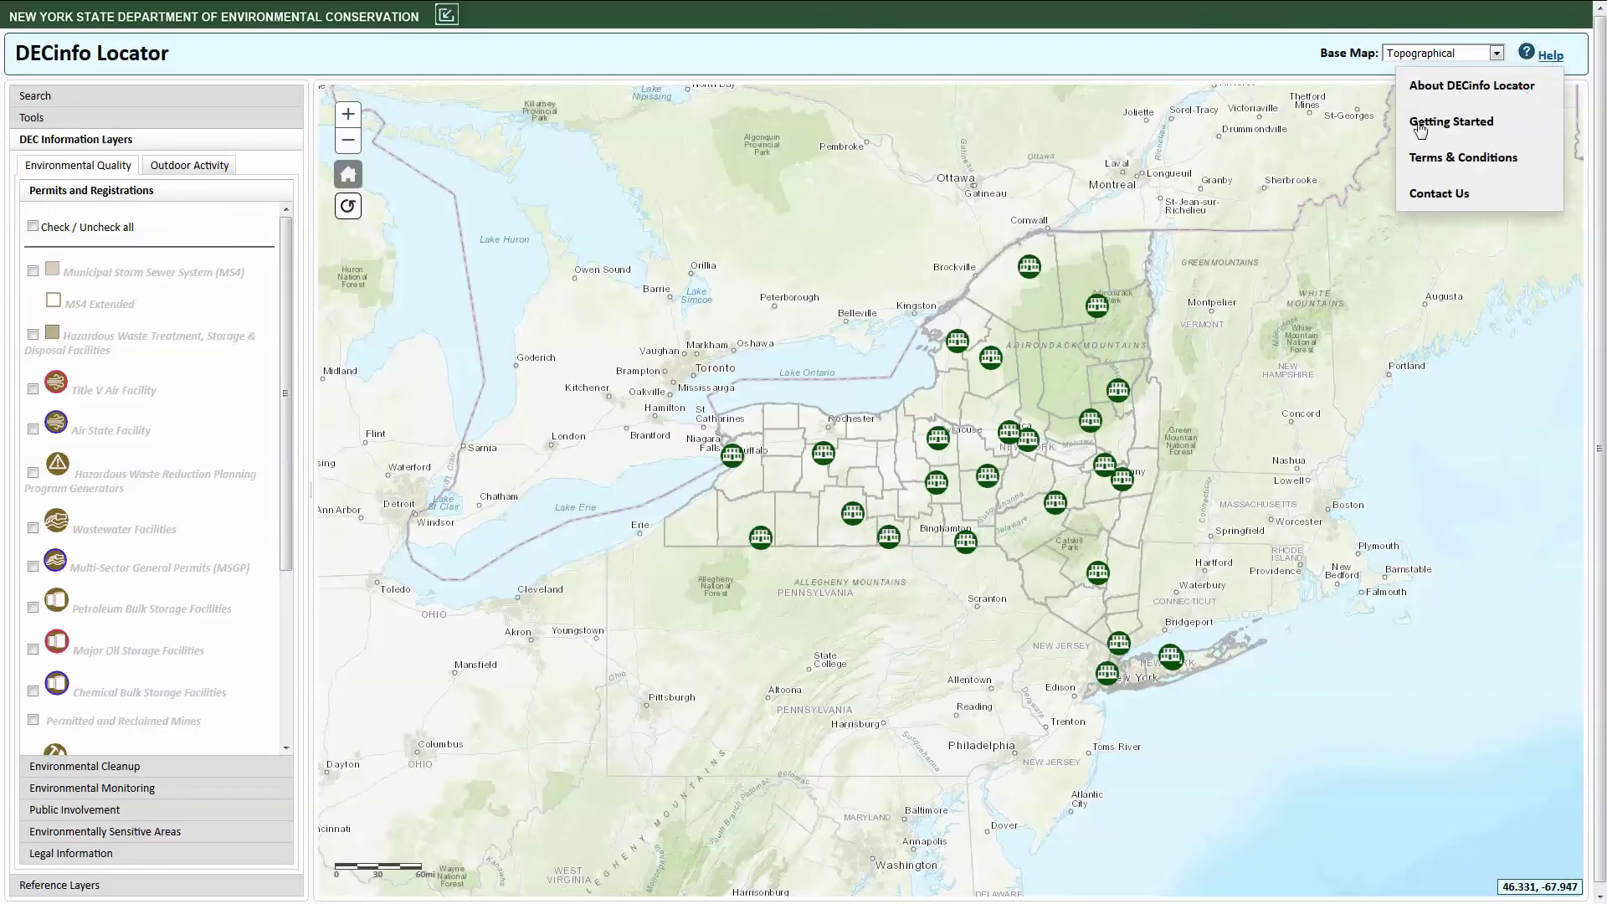
click(1421, 200)
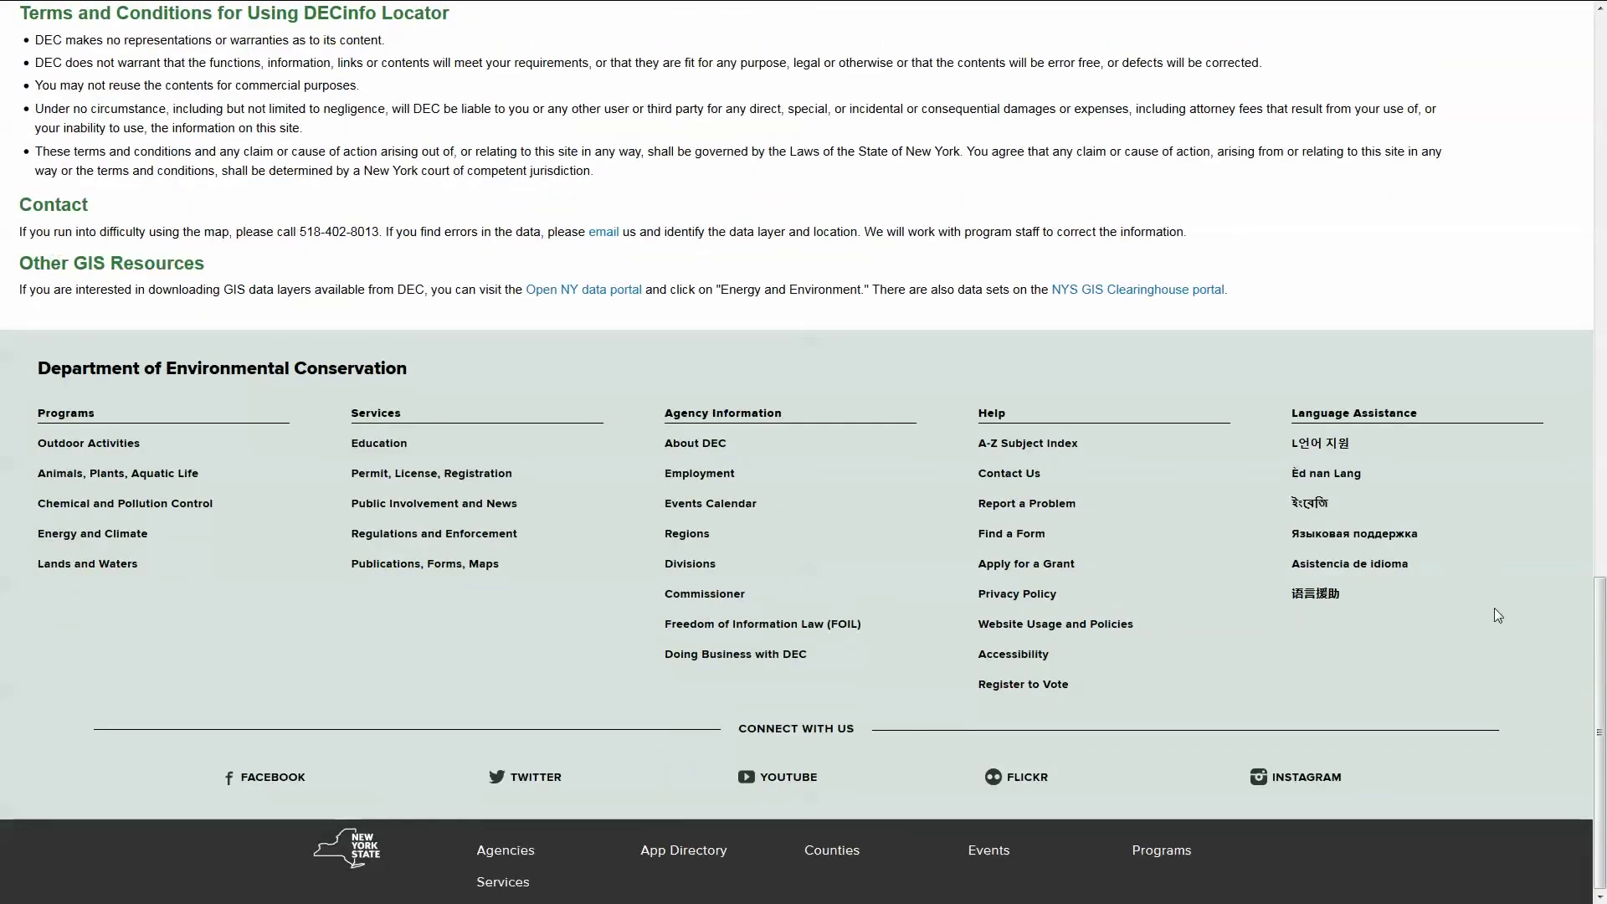
Scroll up the Contact Us page and follow the short feedback survey link
drag(1594, 720, 1575, 329)
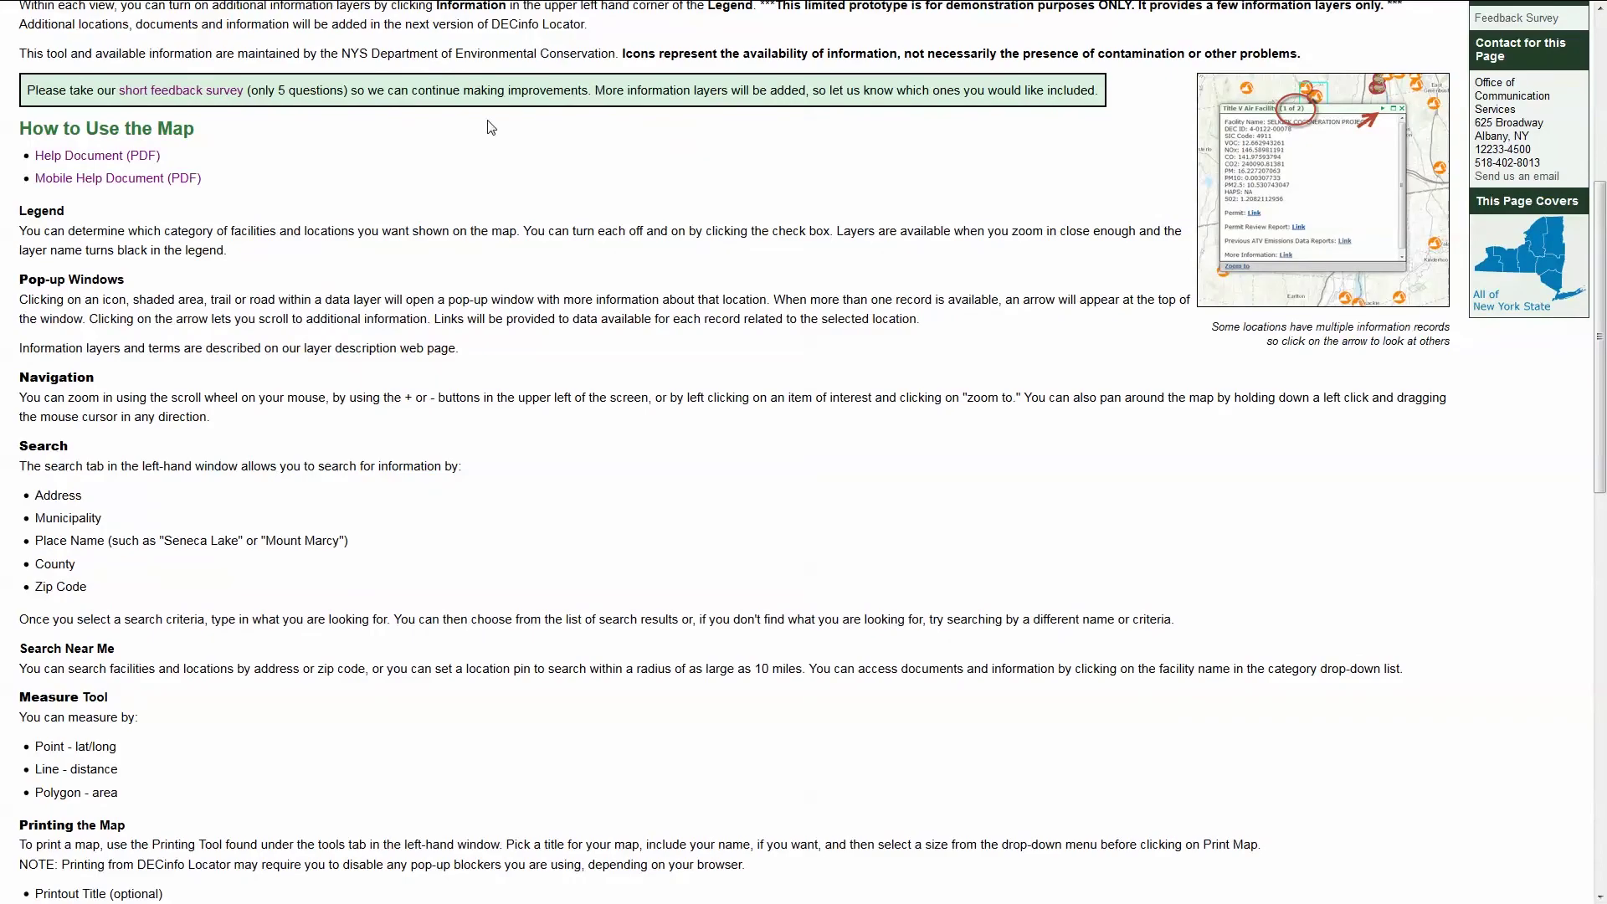
click(225, 94)
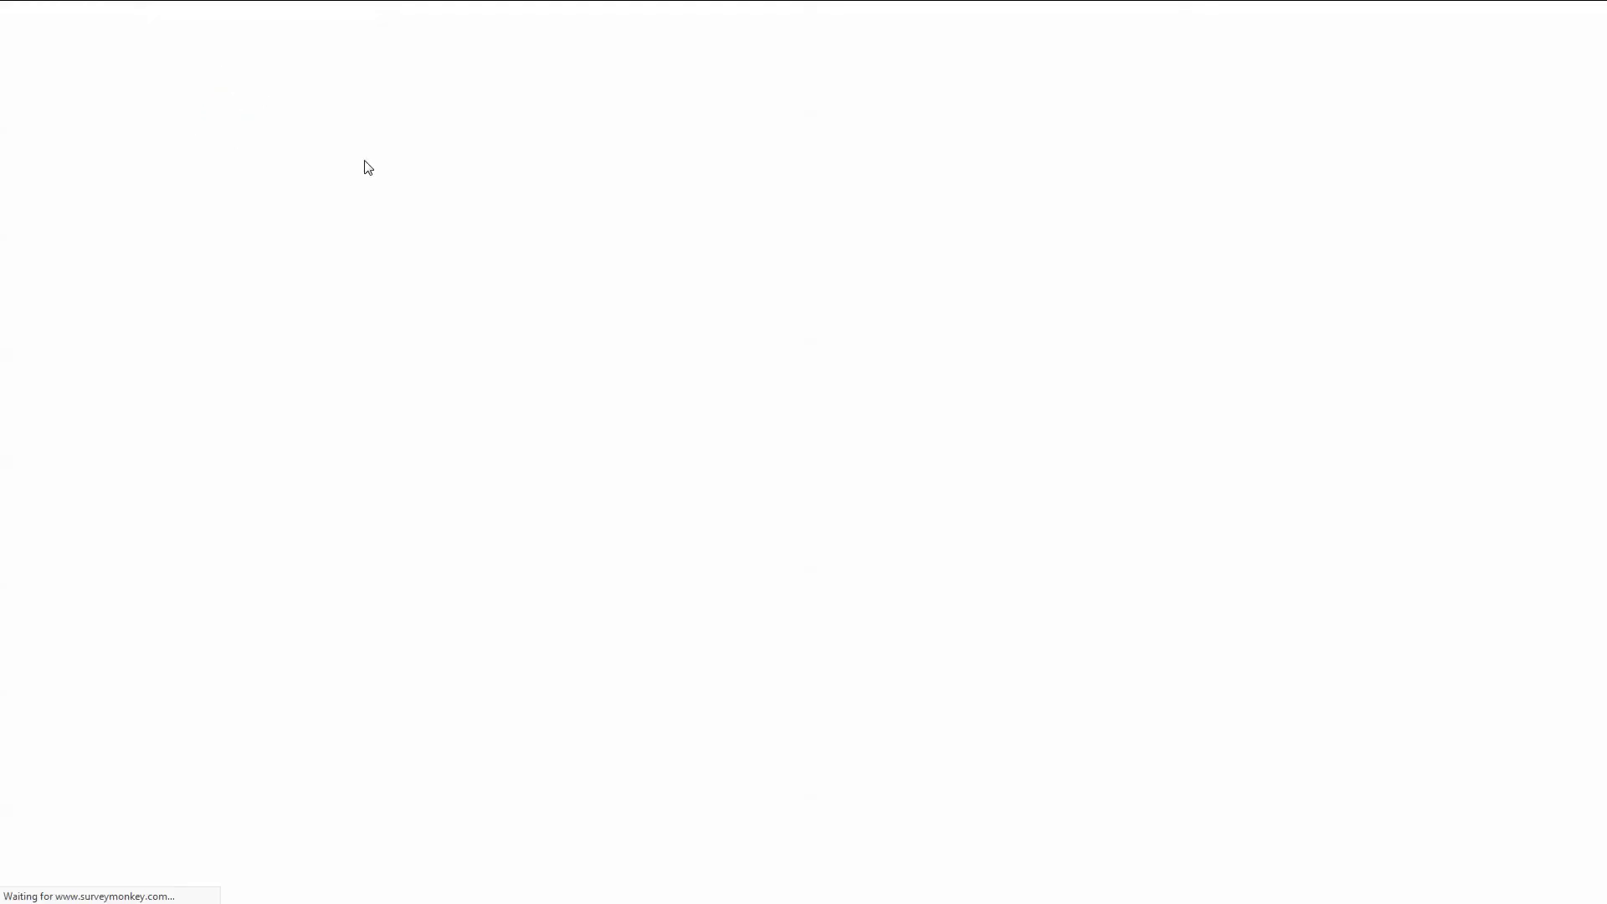